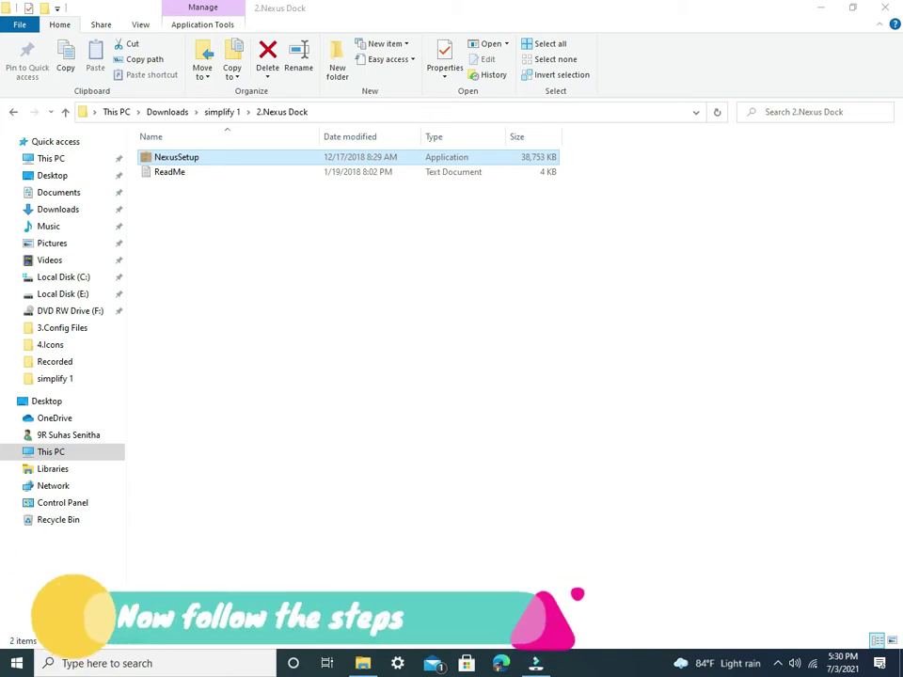
- Install Nexus from NexusSetup in English, accepting the license agreement and keeping Winstep as the Start Menu folder
{"action": "key", "text": "Return"}
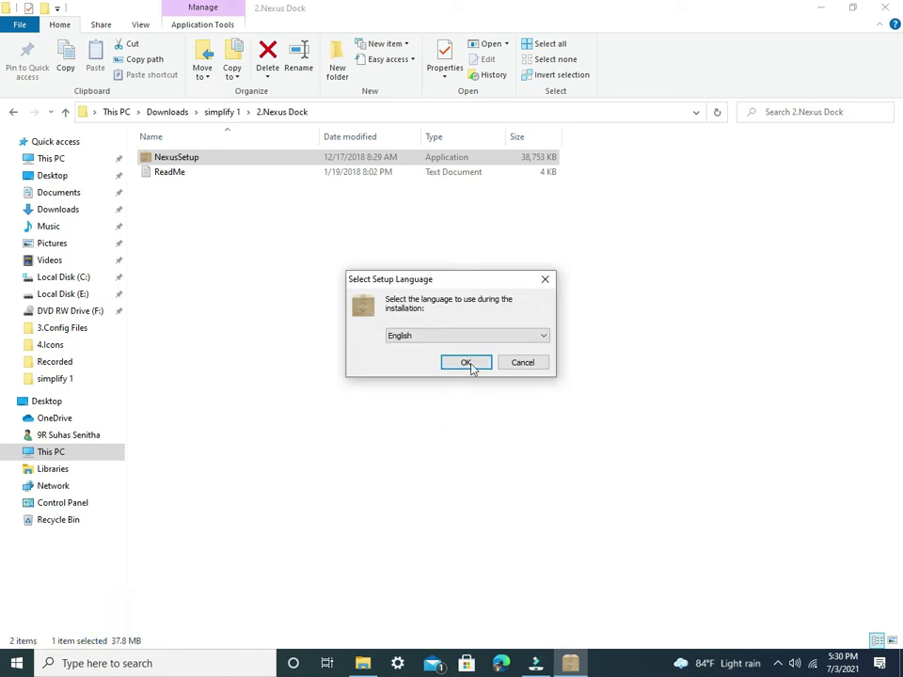
{"action": "left_click", "coordinate": [471, 364]}
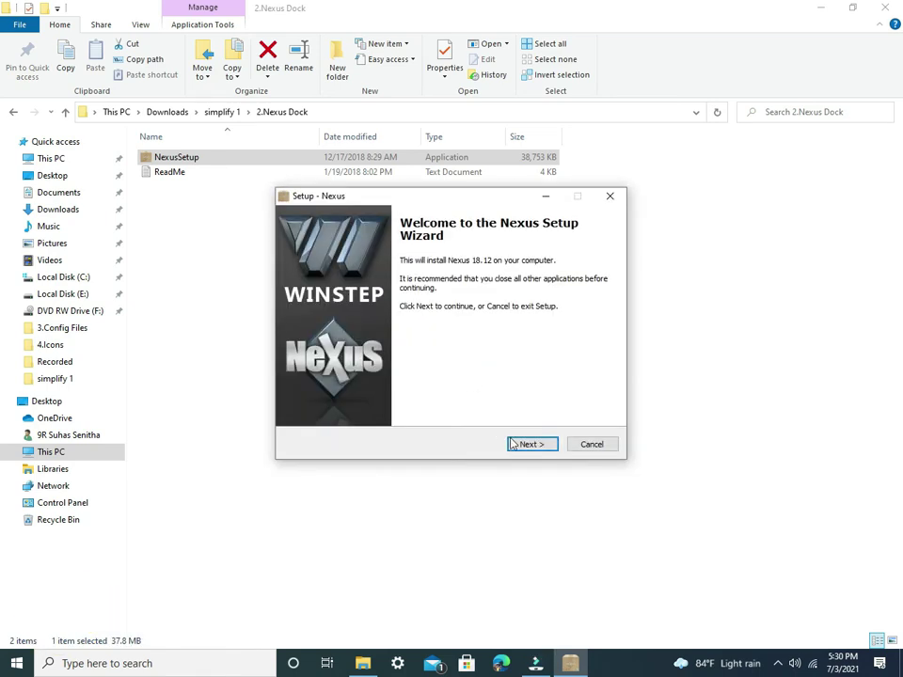
{"action": "left_click", "coordinate": [513, 444]}
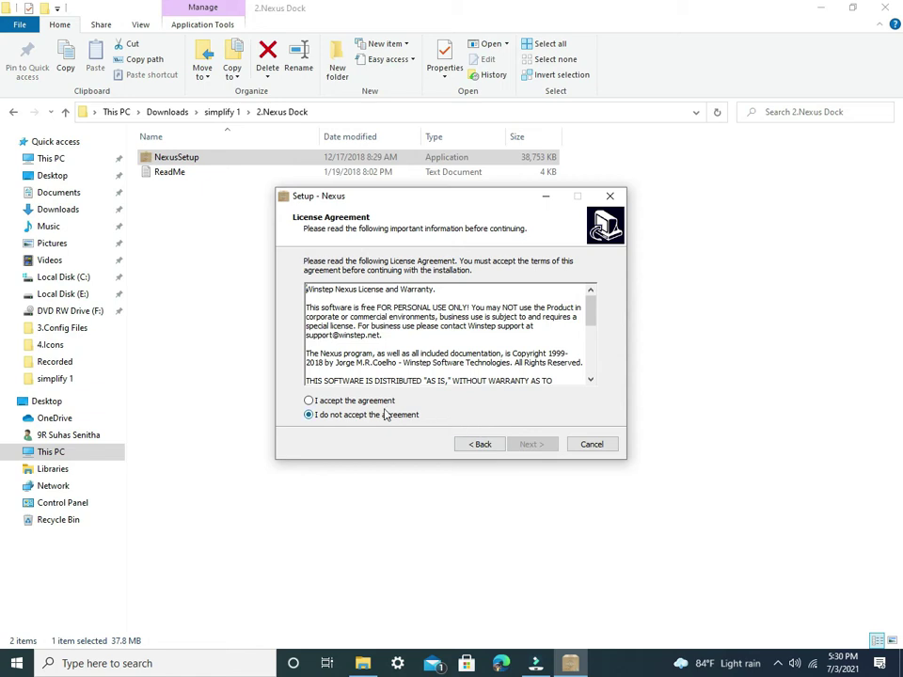
{"action": "left_click", "coordinate": [376, 402]}
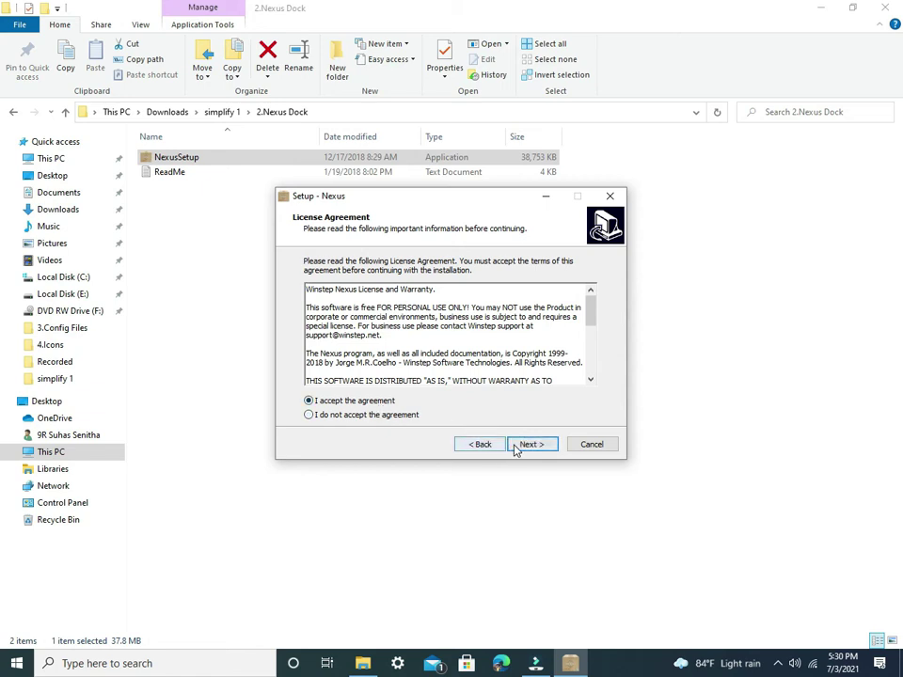
{"action": "left_click", "coordinate": [516, 447]}
{"action": "left_click", "coordinate": [516, 446]}
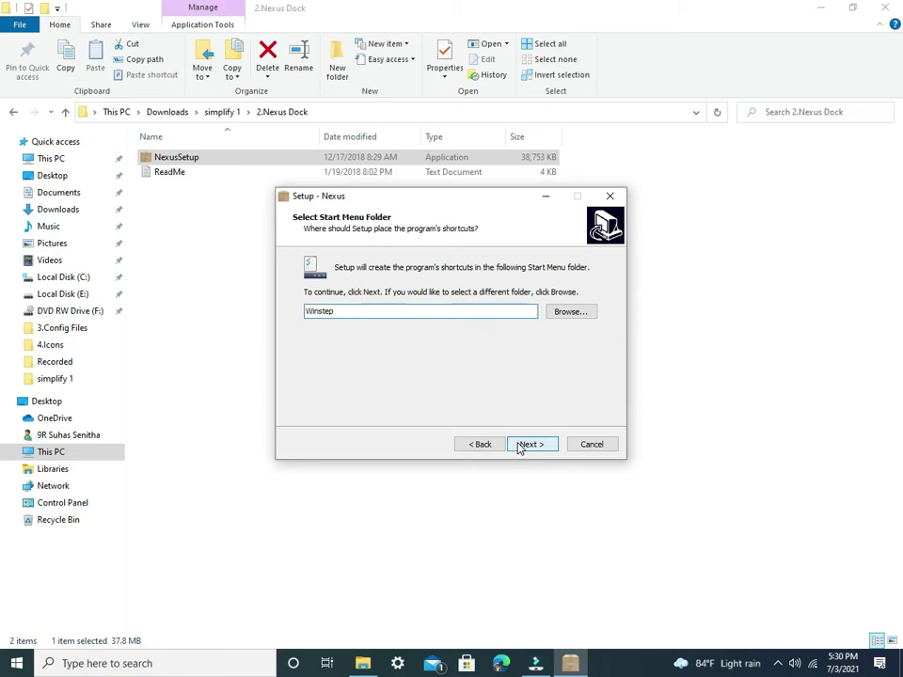
{"action": "left_click", "coordinate": [517, 448]}
{"action": "left_click", "coordinate": [513, 448]}
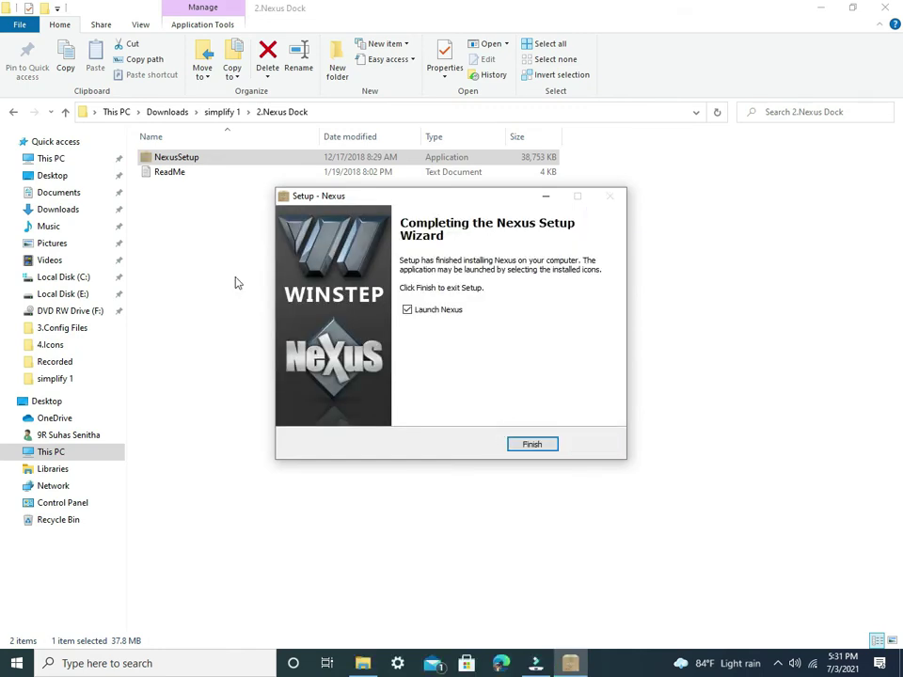
- Move the Mond folder from 3.Config Files into the folder behind the "Paste 'Mond' Here" shortcut
{"action": "left_click", "coordinate": [13, 112]}
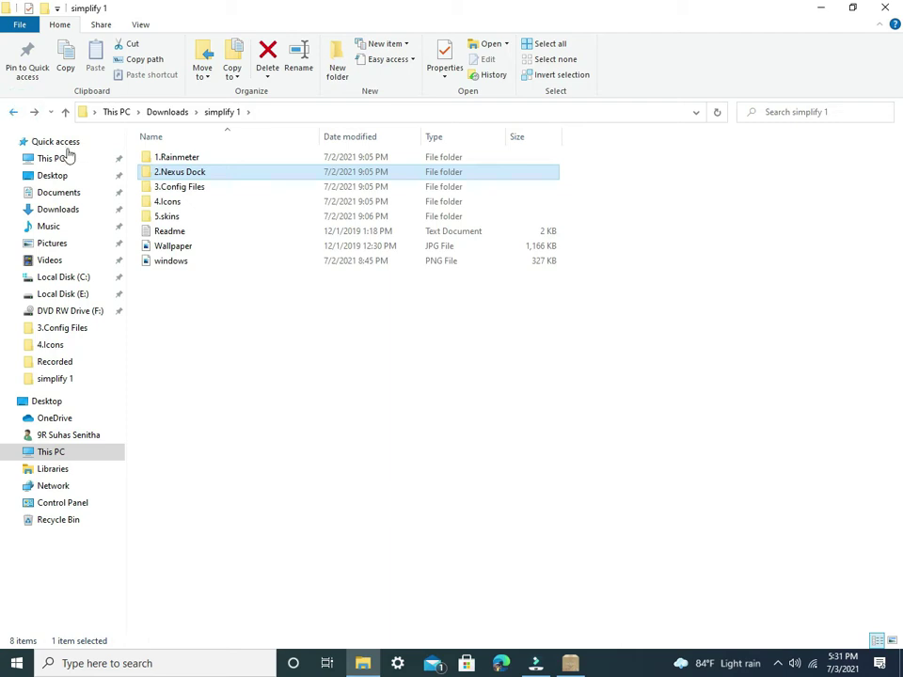
{"action": "left_click", "coordinate": [184, 188]}
{"action": "double_click", "coordinate": [185, 188]}
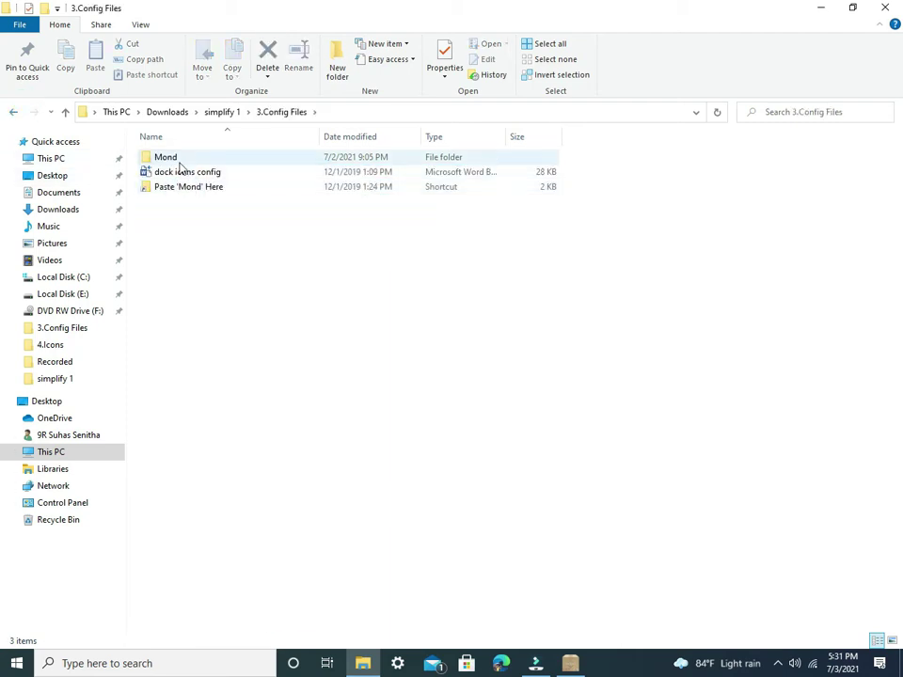
{"action": "left_click", "coordinate": [178, 160]}
{"action": "left_click", "coordinate": [185, 190]}
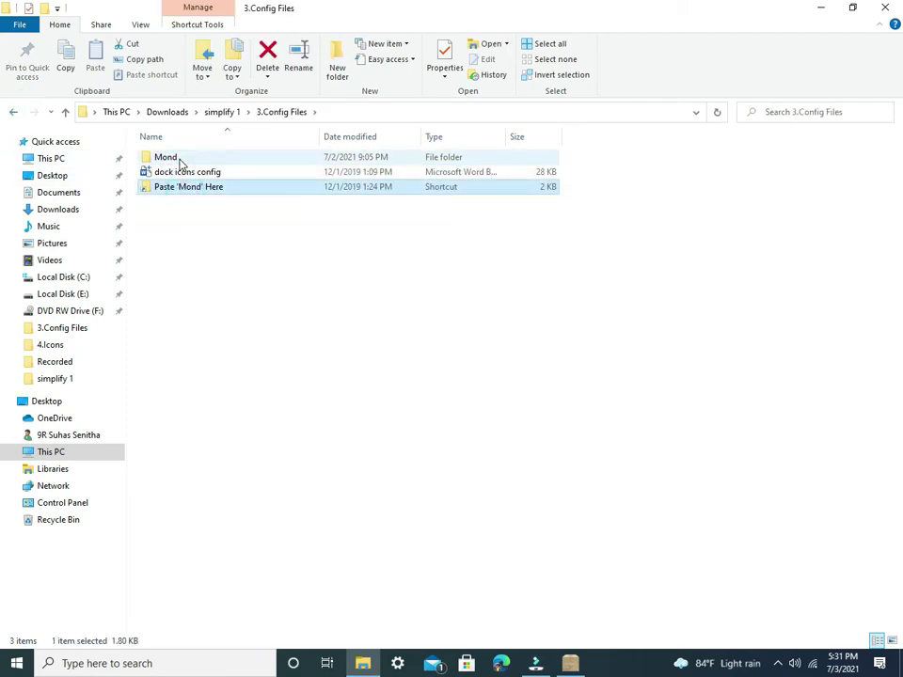
{"action": "left_click", "coordinate": [177, 159]}
{"action": "right_click", "coordinate": [181, 163]}
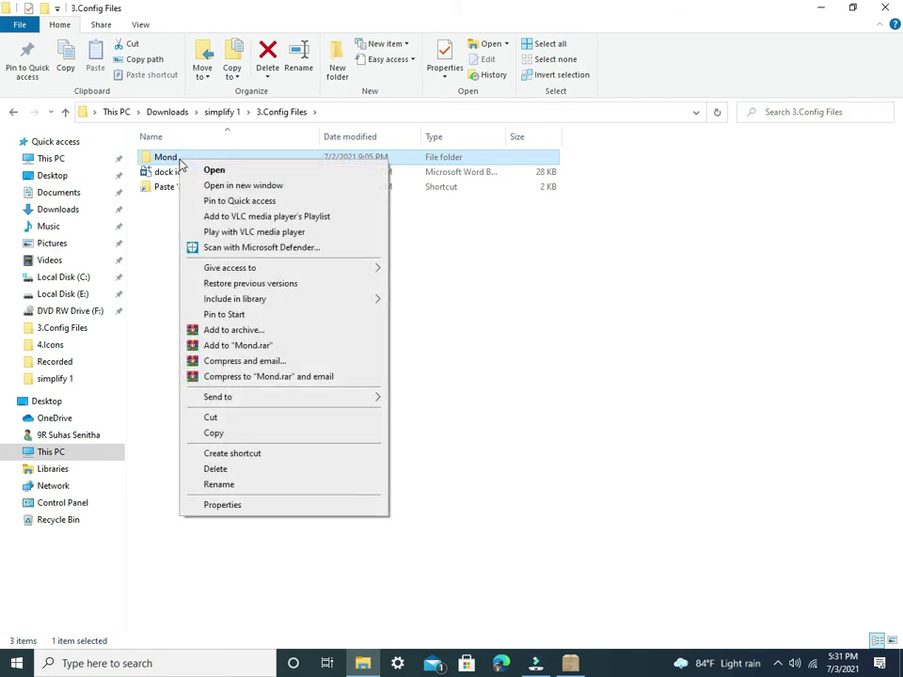
{"action": "left_click", "coordinate": [220, 417]}
{"action": "left_click", "coordinate": [198, 188]}
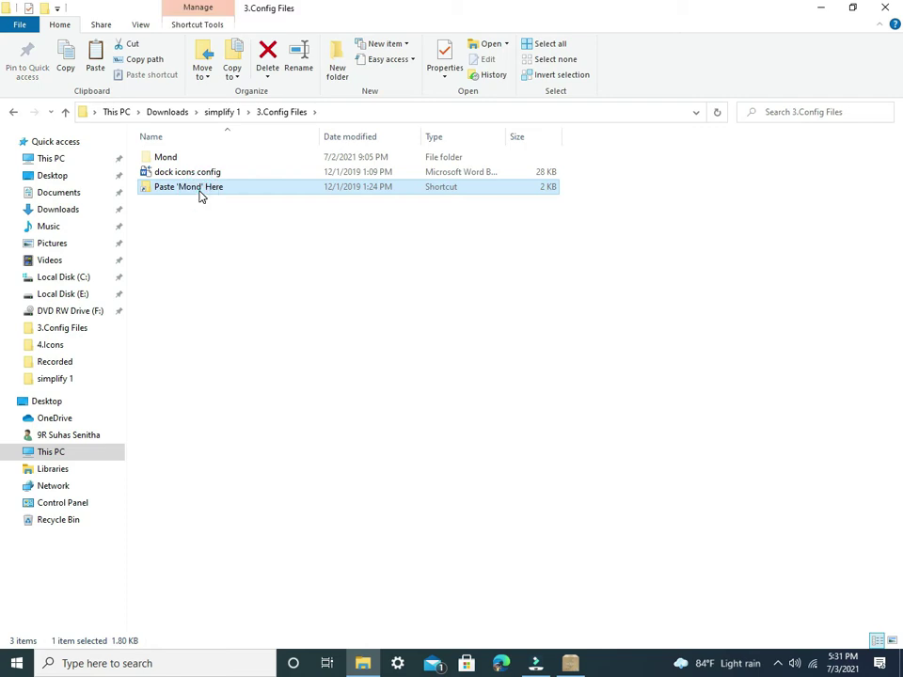
{"action": "right_click", "coordinate": [198, 189]}
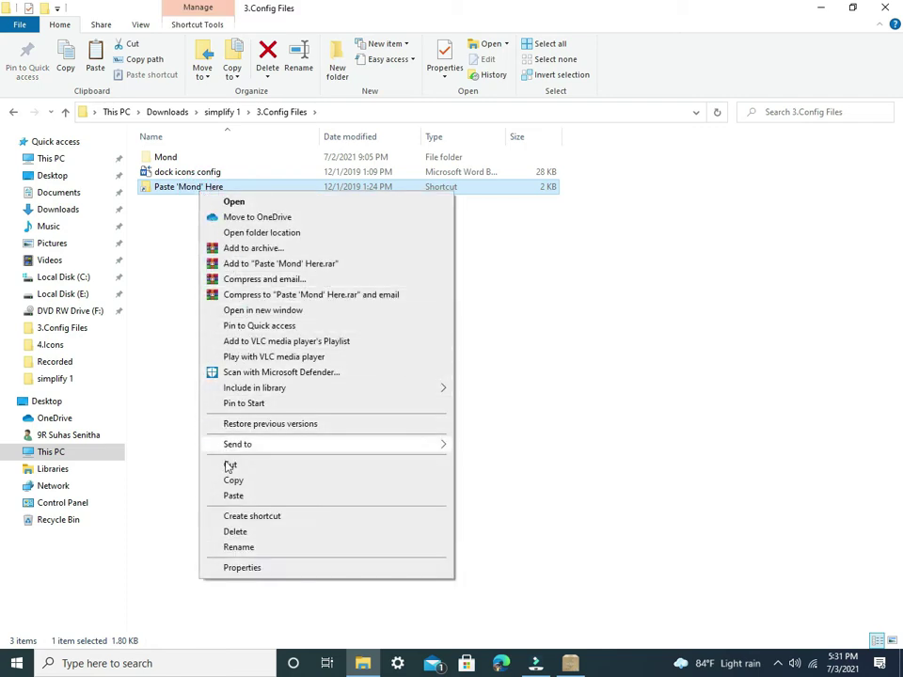
{"action": "left_click", "coordinate": [234, 495]}
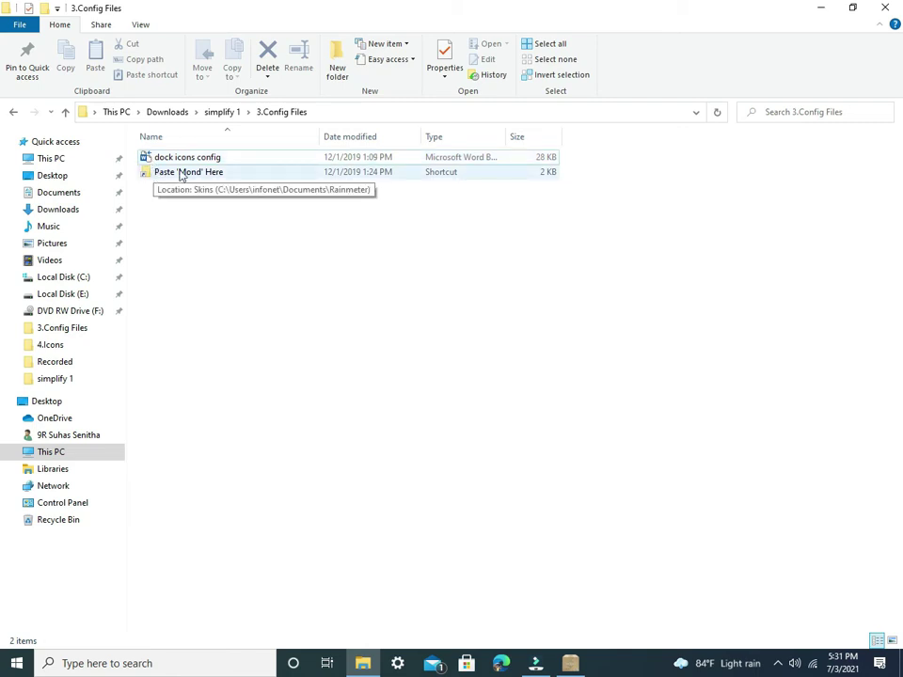
- Minimize the file window and finish the Nexus setup with Launch Nexus enabled
{"action": "left_click", "coordinate": [819, 7]}
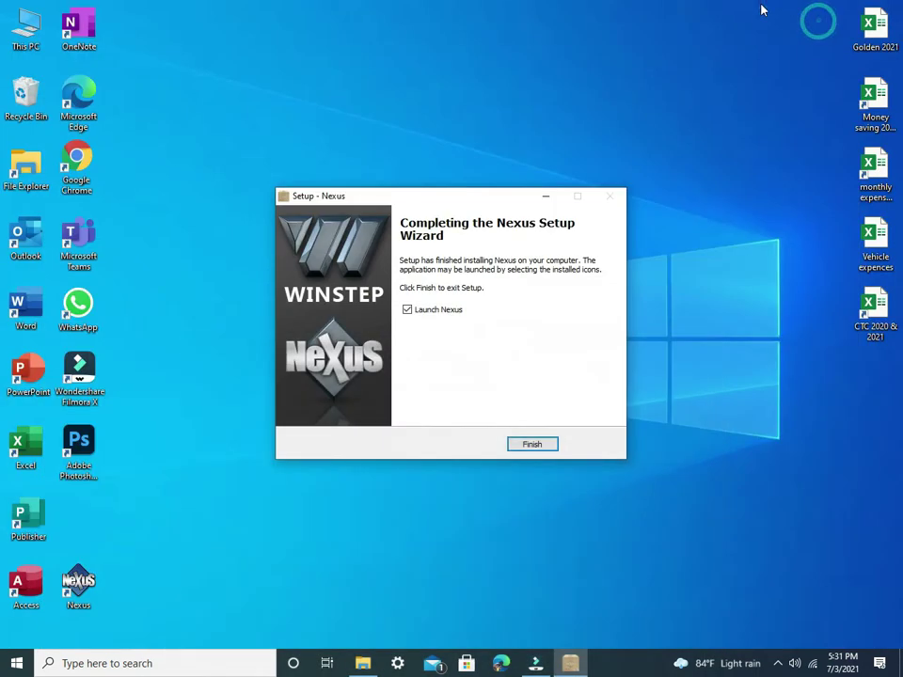
{"action": "left_click", "coordinate": [517, 444]}
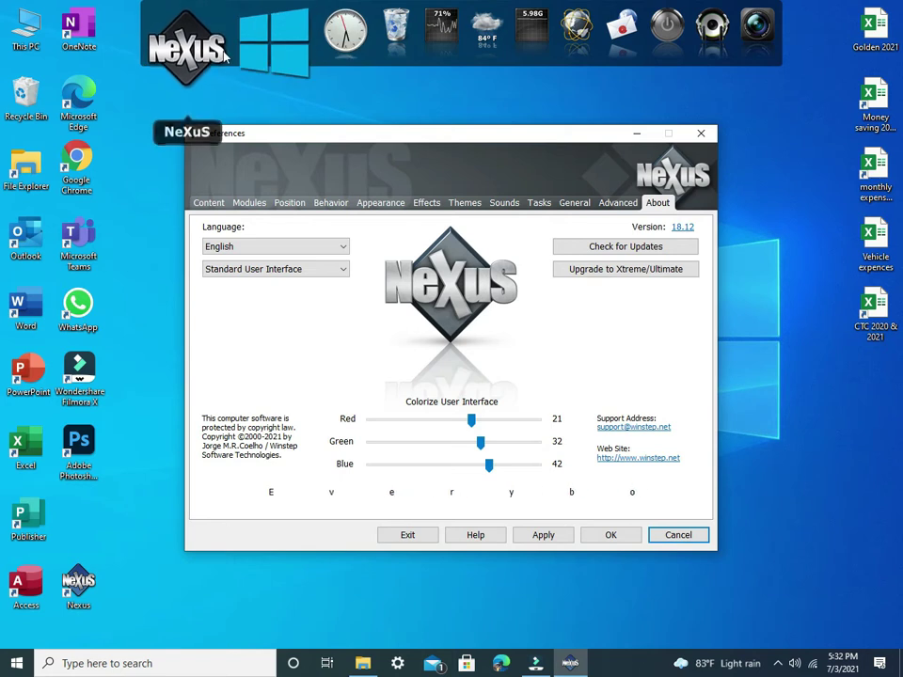
- Restore the Nexus settings from the "dock icons config" backup in Downloads, simplify 1, 3.Config Files, and close the preferences
{"action": "left_click", "coordinate": [610, 205]}
{"action": "left_click", "coordinate": [599, 495]}
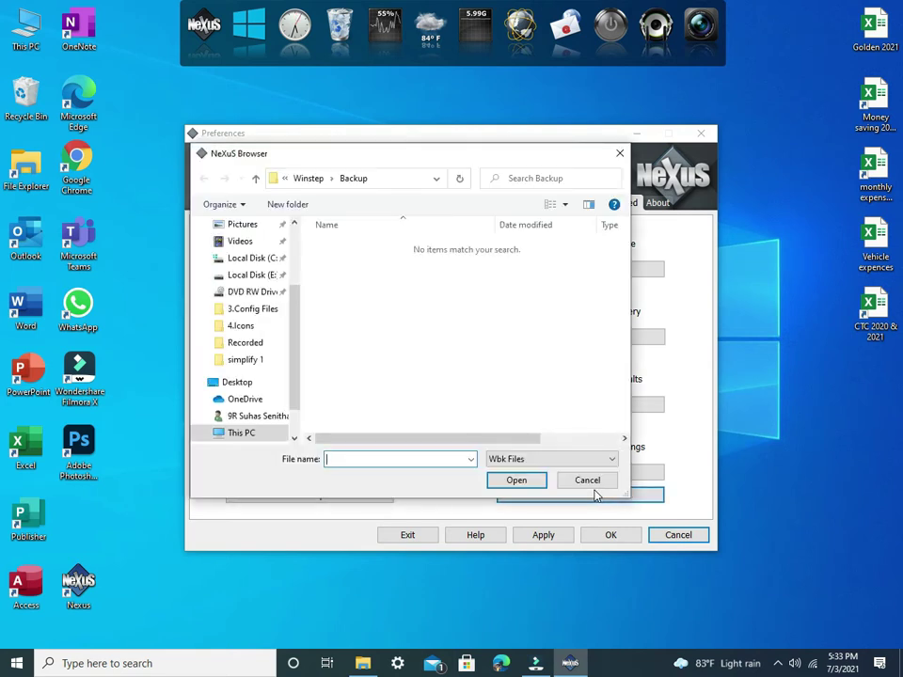
{"action": "scroll", "coordinate": [242, 236], "scroll_direction": "up", "scroll_amount": 1}
{"action": "left_click", "coordinate": [244, 226]}
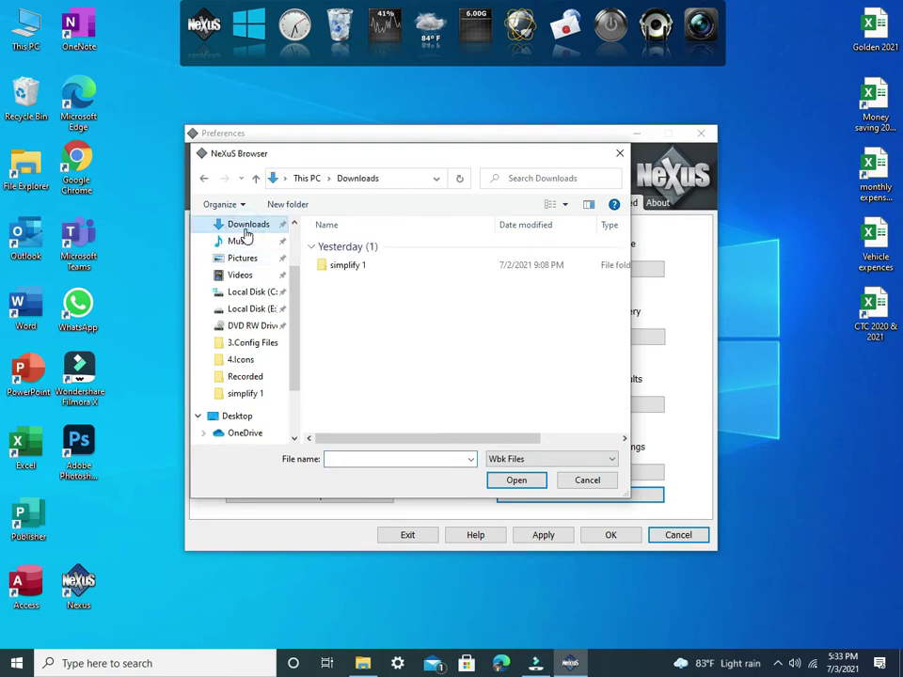
{"action": "double_click", "coordinate": [325, 270]}
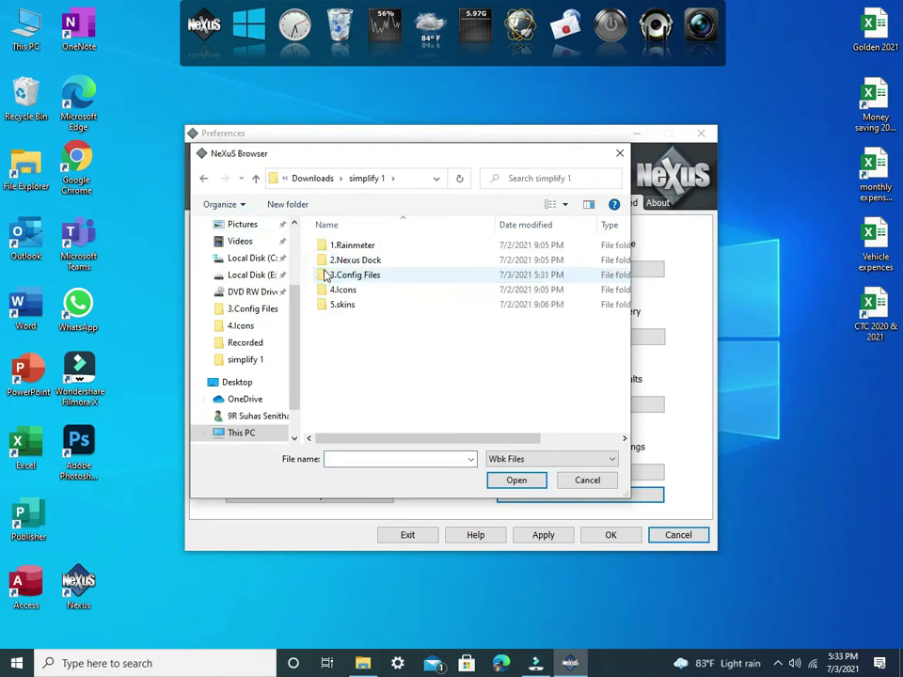
{"action": "double_click", "coordinate": [334, 276]}
{"action": "left_click", "coordinate": [335, 247]}
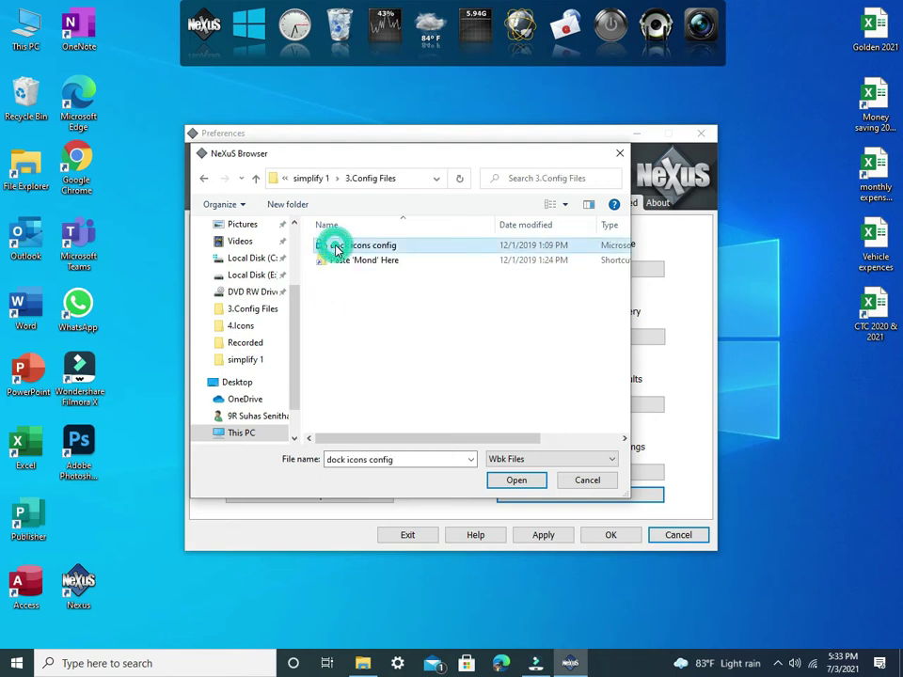
{"action": "double_click", "coordinate": [335, 248]}
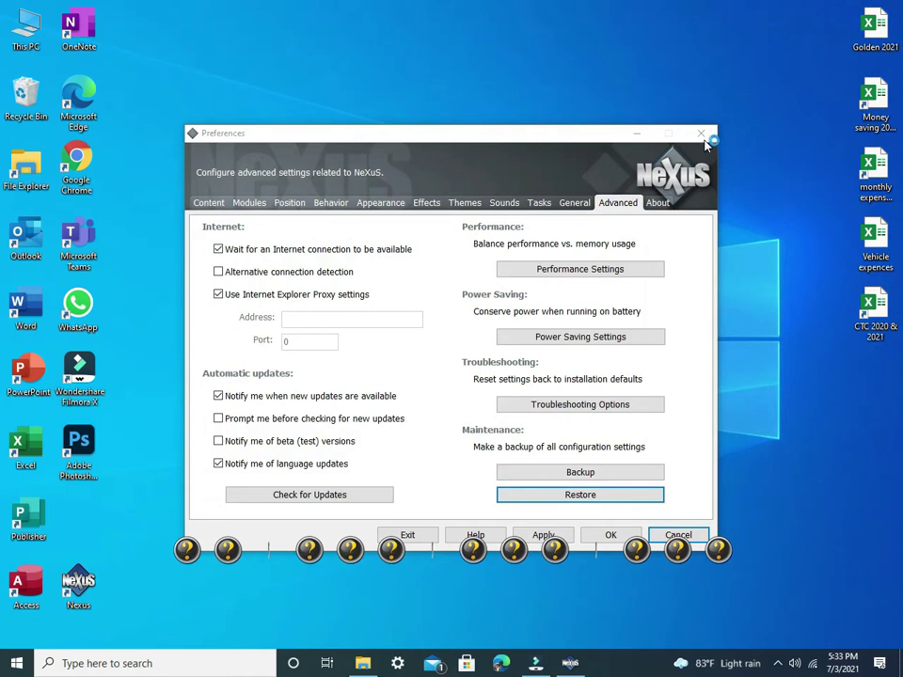
{"action": "left_click", "coordinate": [702, 135]}
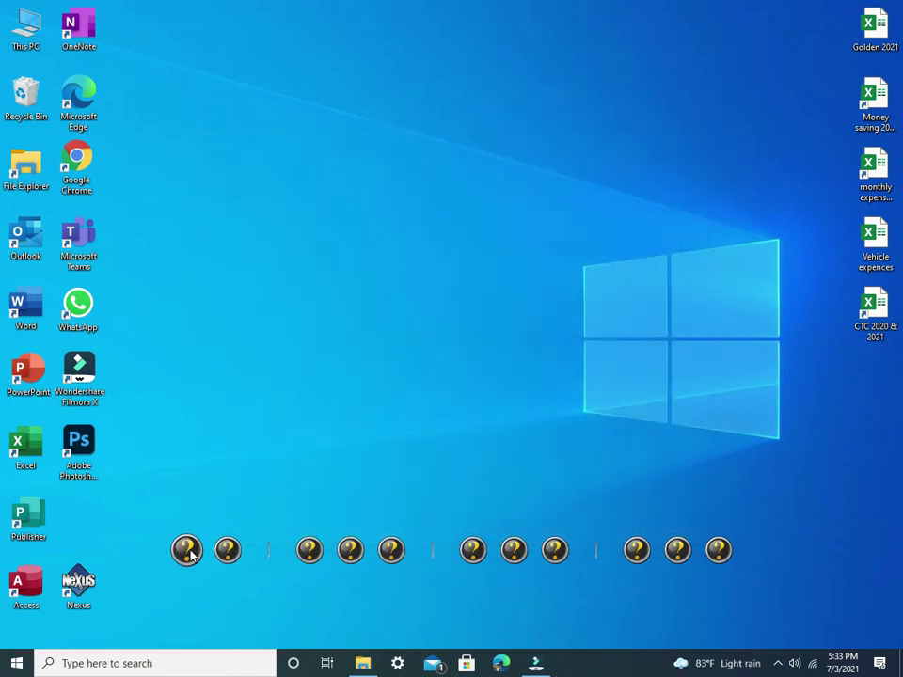
- Hide all the desktop icons
{"action": "right_click", "coordinate": [199, 499]}
{"action": "mouse_move", "coordinate": [254, 349]}
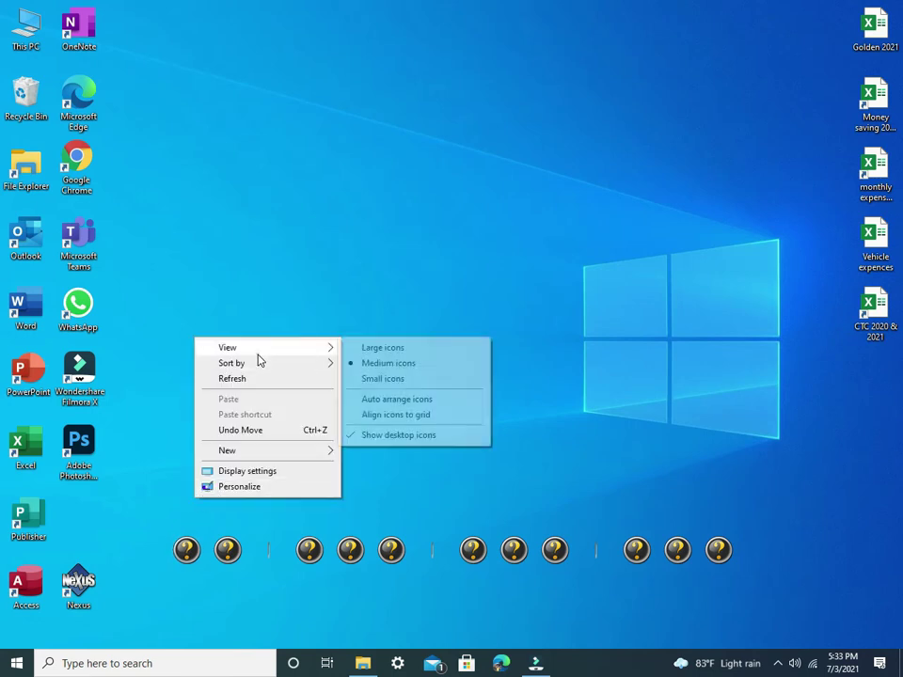
{"action": "left_click", "coordinate": [390, 438]}
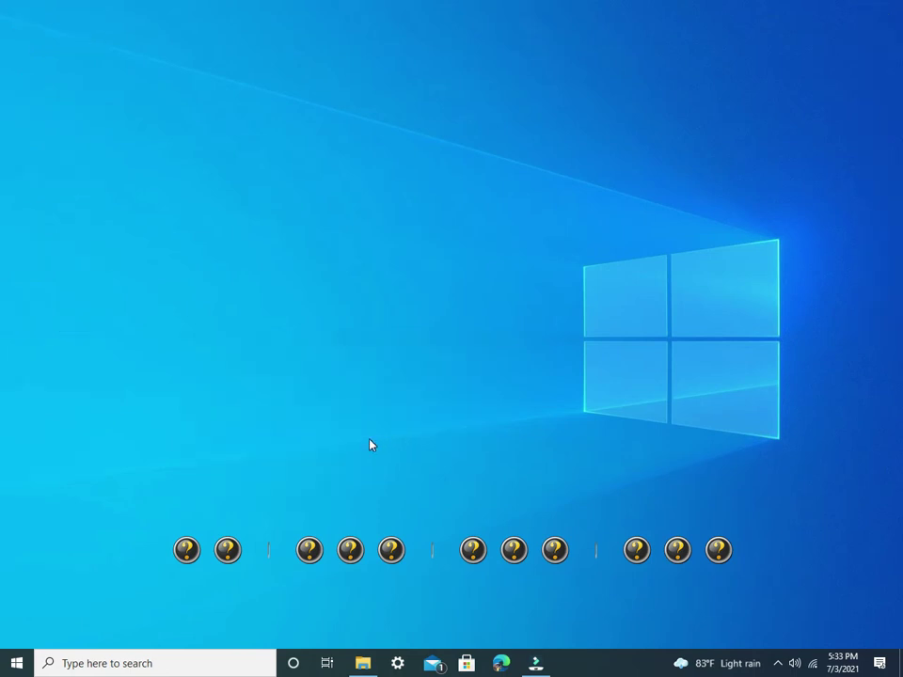
- Set the "windows" PNG image from the simplify 1 folder as the desktop background
{"action": "left_click", "coordinate": [360, 664]}
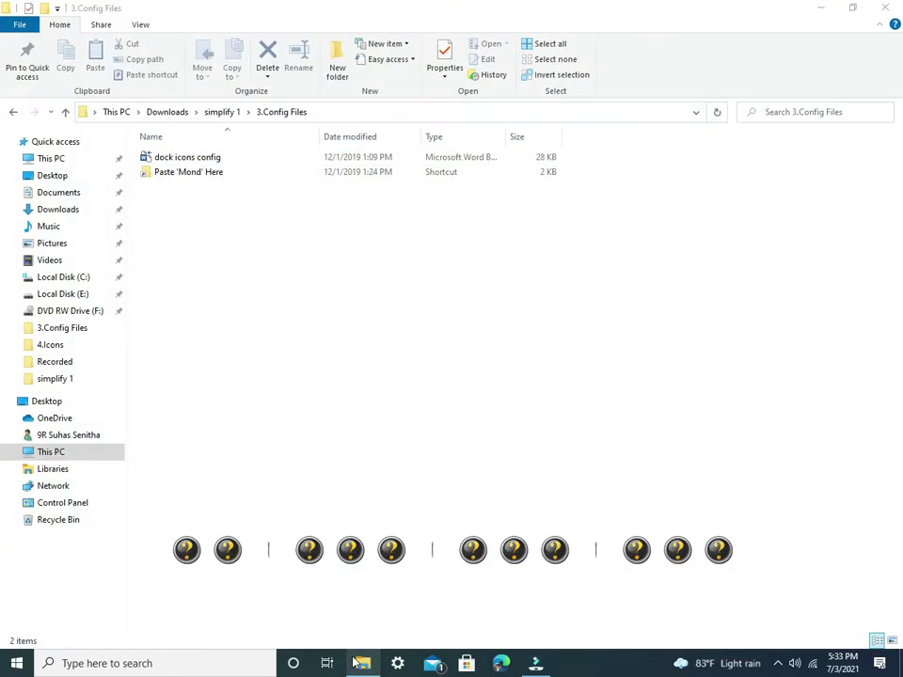
{"action": "left_click", "coordinate": [19, 114]}
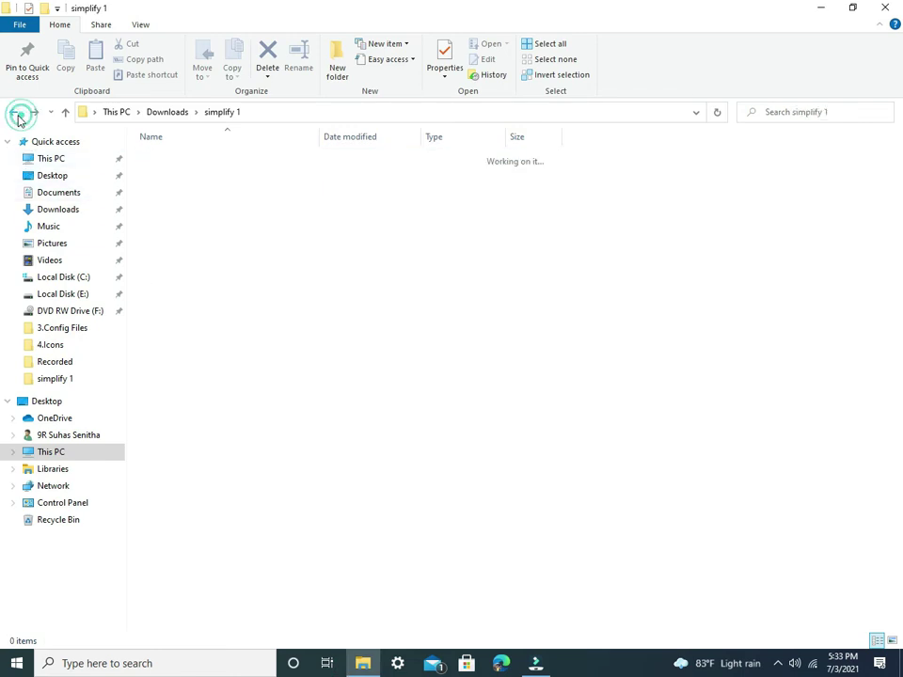
{"action": "left_click", "coordinate": [172, 265]}
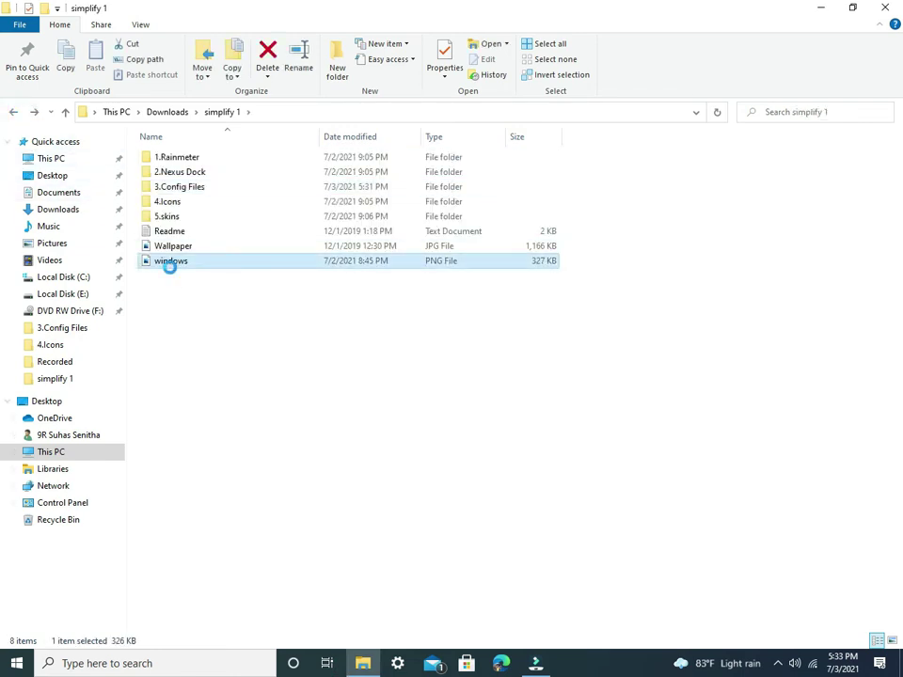
{"action": "right_click", "coordinate": [171, 272]}
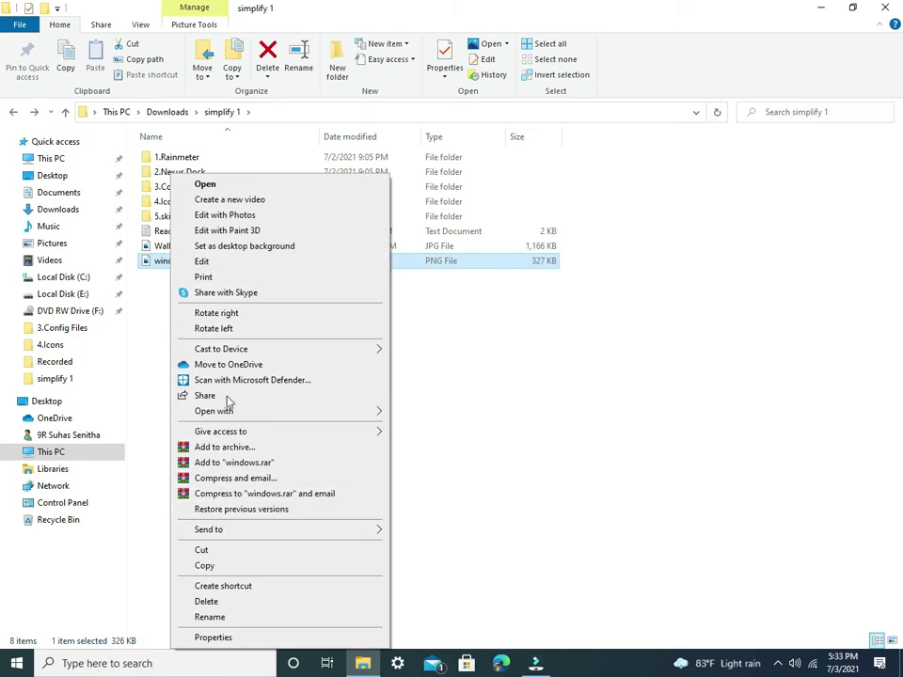
{"action": "left_click", "coordinate": [204, 261]}
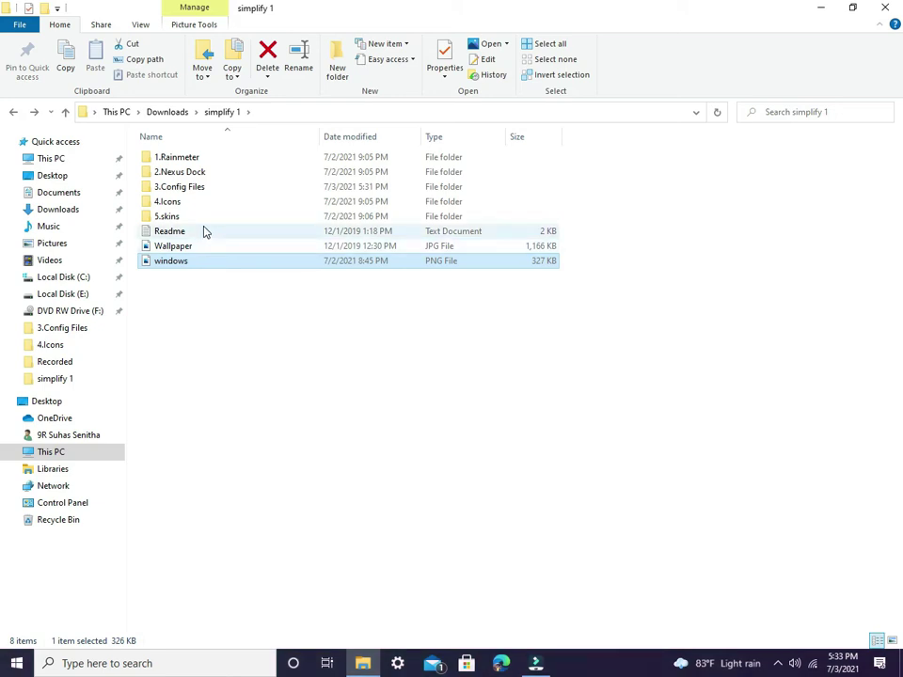
- Copy the NFS Payback and Visualizer folders from the 5.skins folder
{"action": "double_click", "coordinate": [204, 221]}
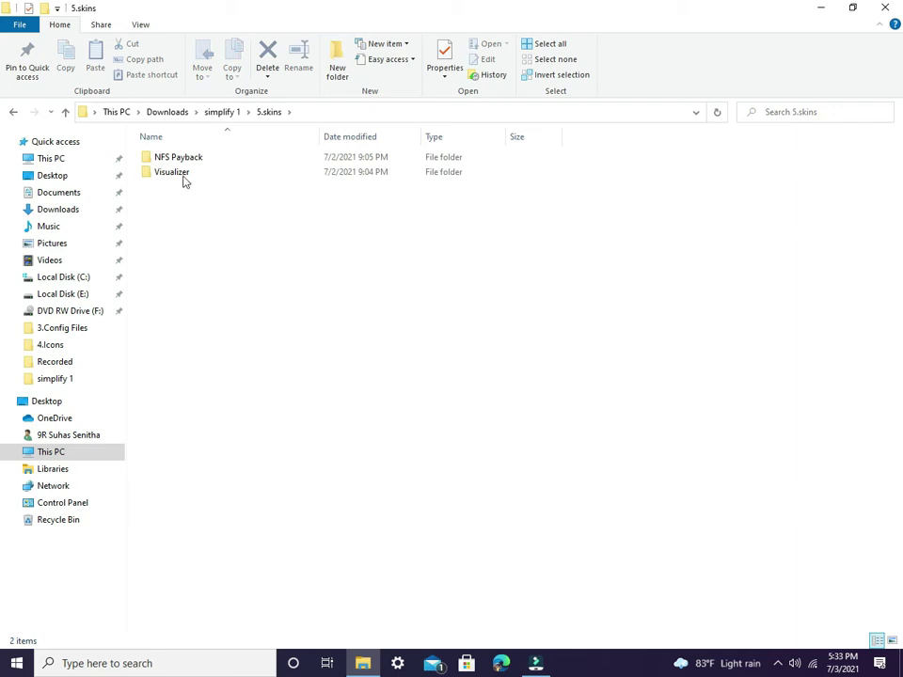
{"action": "left_click_drag", "start_coordinate": [178, 198], "coordinate": [171, 162]}
{"action": "right_click", "coordinate": [170, 163]}
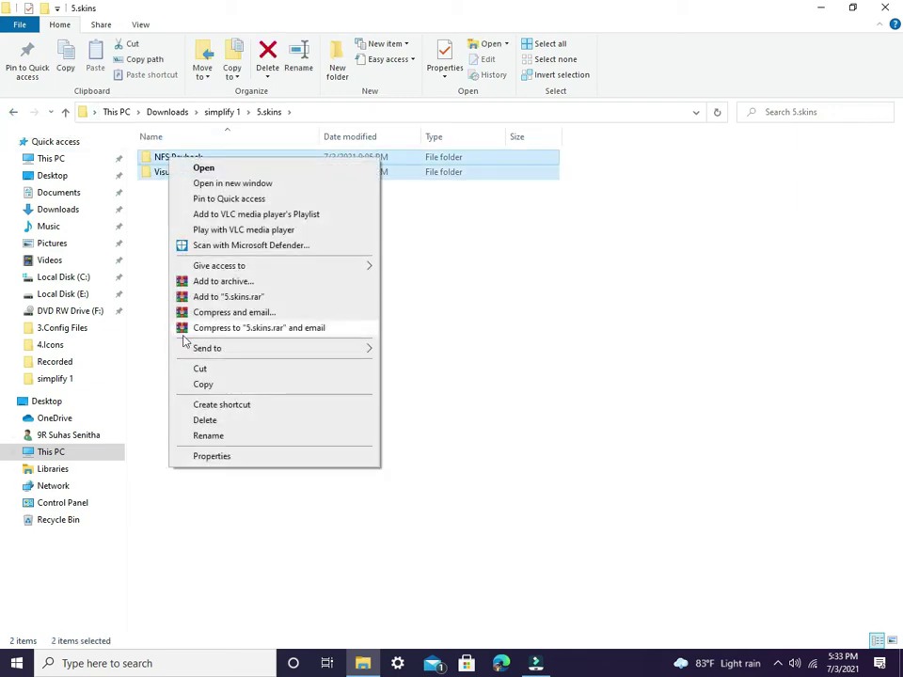
{"action": "left_click", "coordinate": [201, 386]}
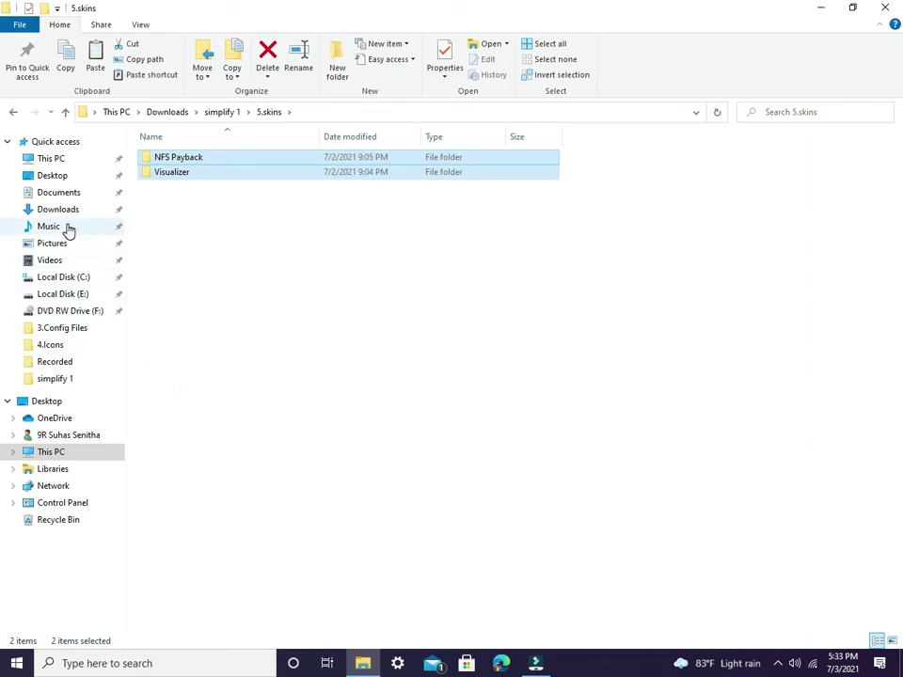
- Paste the copied folders into Documents, Rainmeter, Skins, skipping files with the same names, and minimize the file window
{"action": "left_click", "coordinate": [63, 194]}
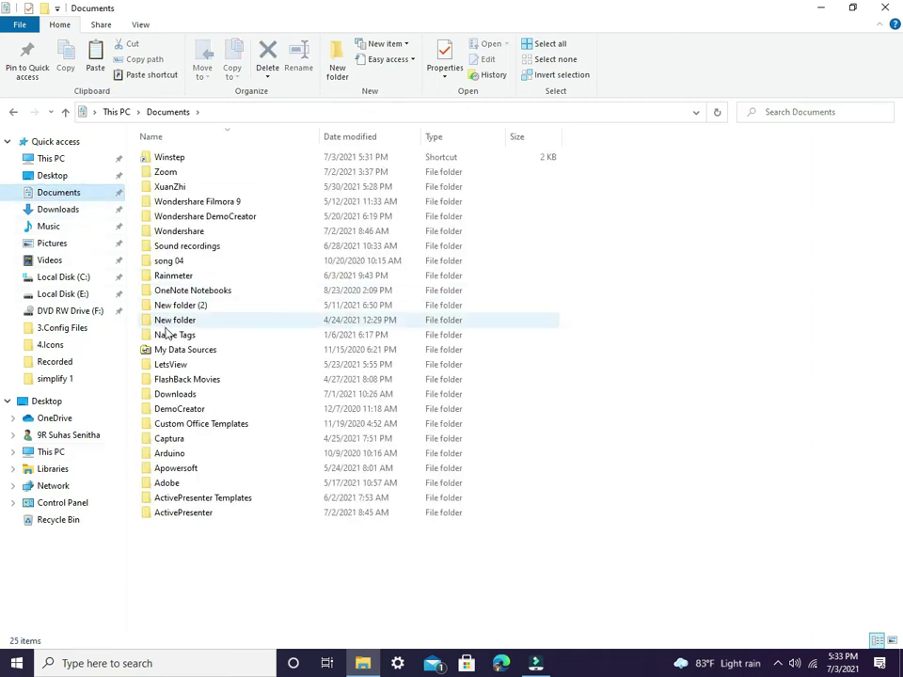
{"action": "double_click", "coordinate": [183, 275]}
{"action": "double_click", "coordinate": [165, 159]}
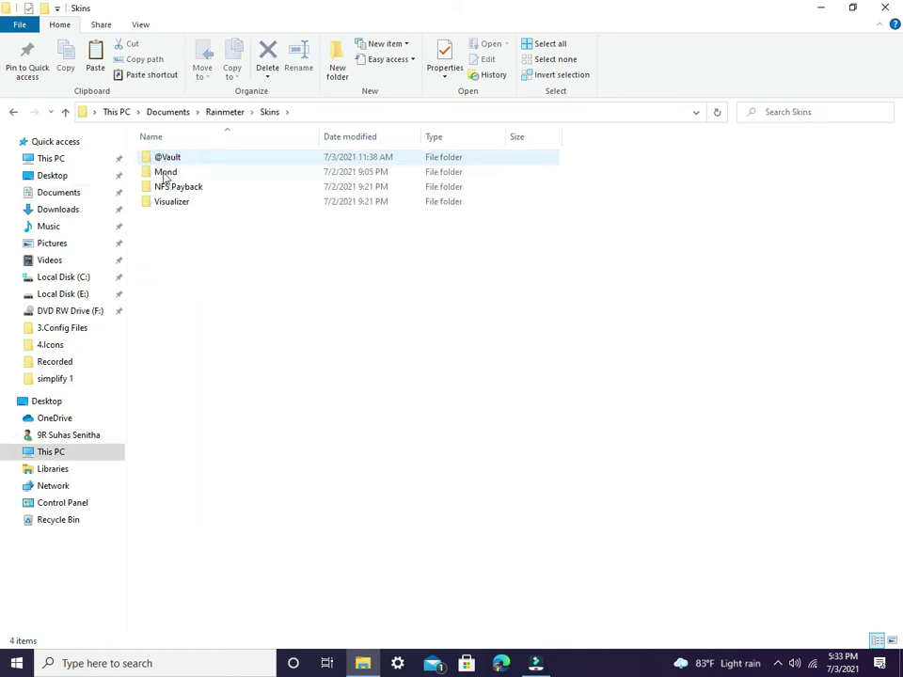
{"action": "right_click", "coordinate": [163, 219]}
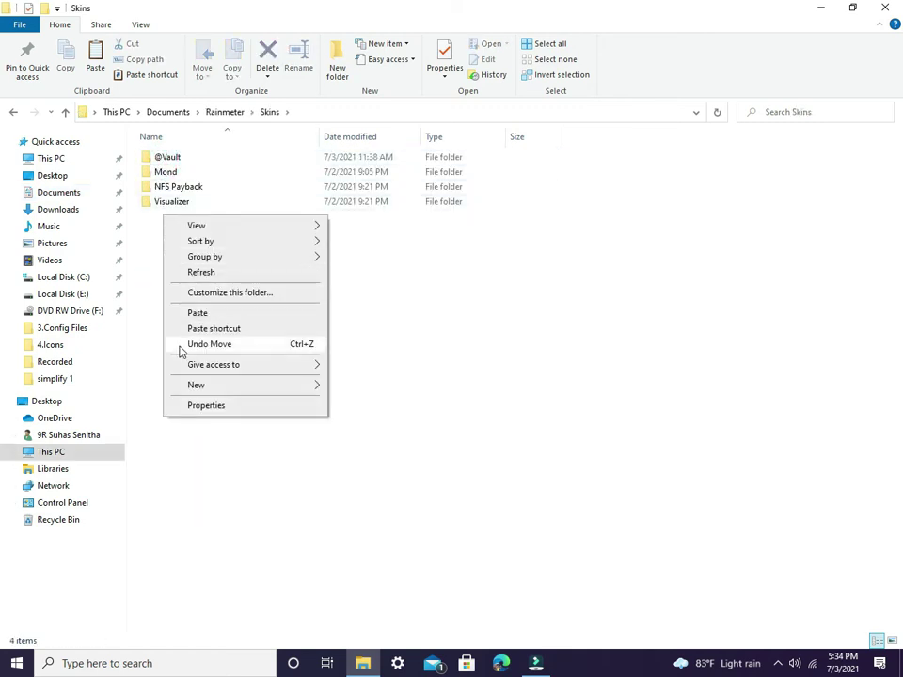
{"action": "left_click", "coordinate": [197, 318]}
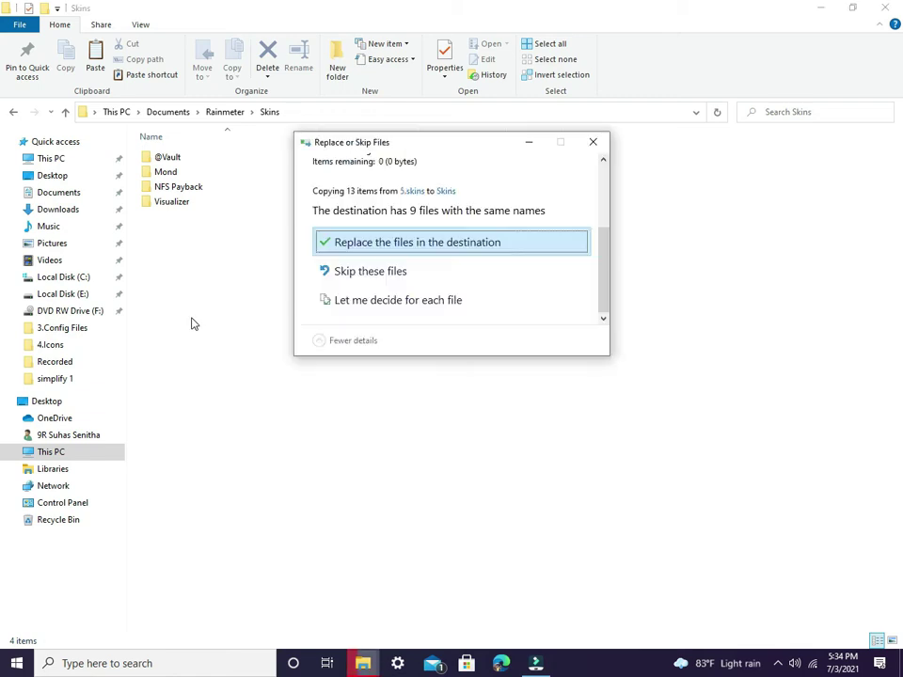
{"action": "left_click", "coordinate": [369, 275]}
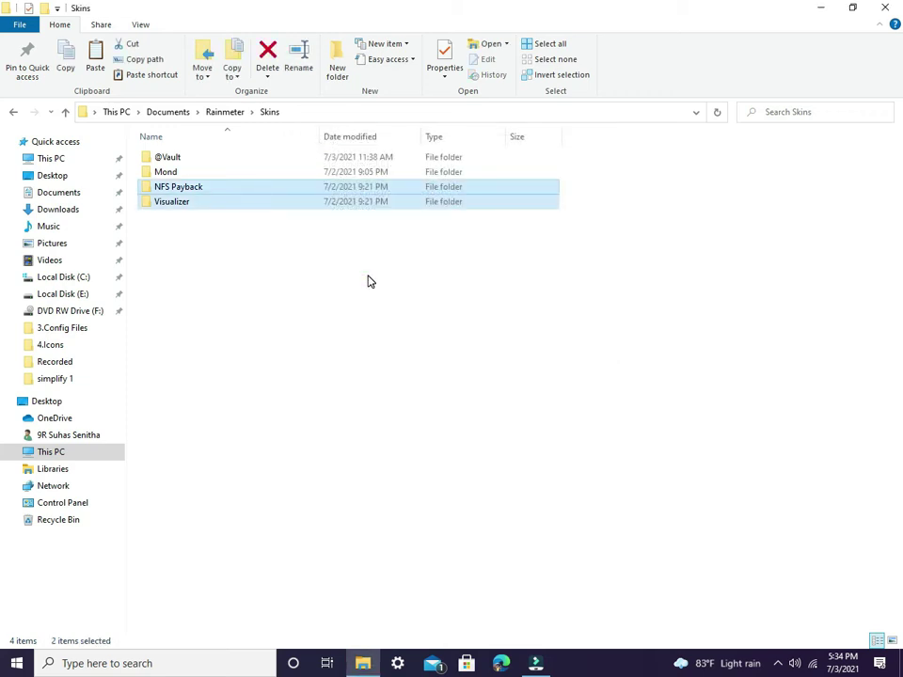
{"action": "left_click", "coordinate": [817, 12]}
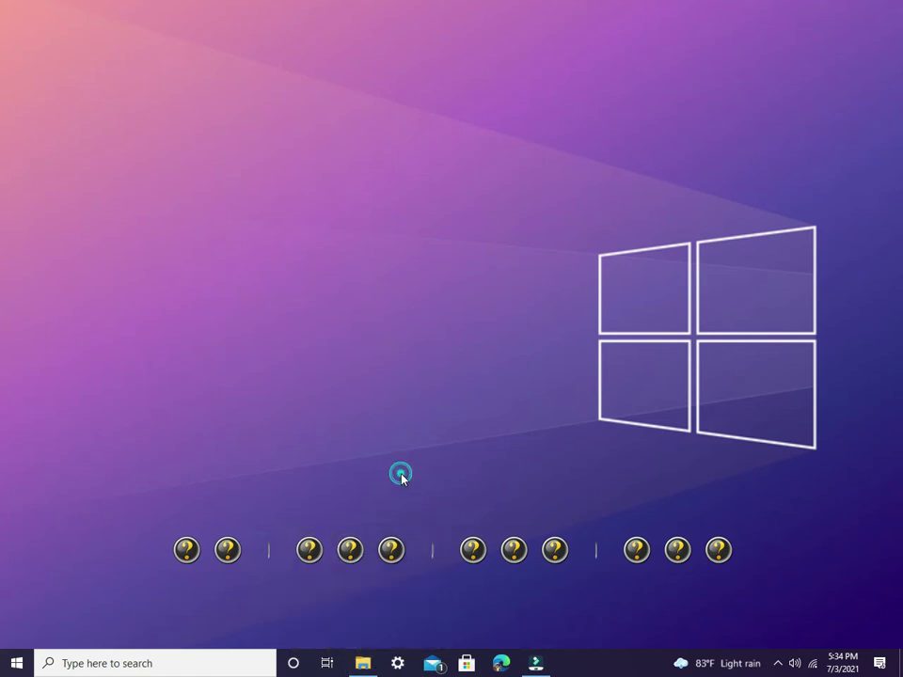
- Change the My Computer dock entry's icon to the "Circle-icons-computer.svg" image from Downloads, simplify 1, 4.Icons
{"action": "right_click", "coordinate": [181, 562]}
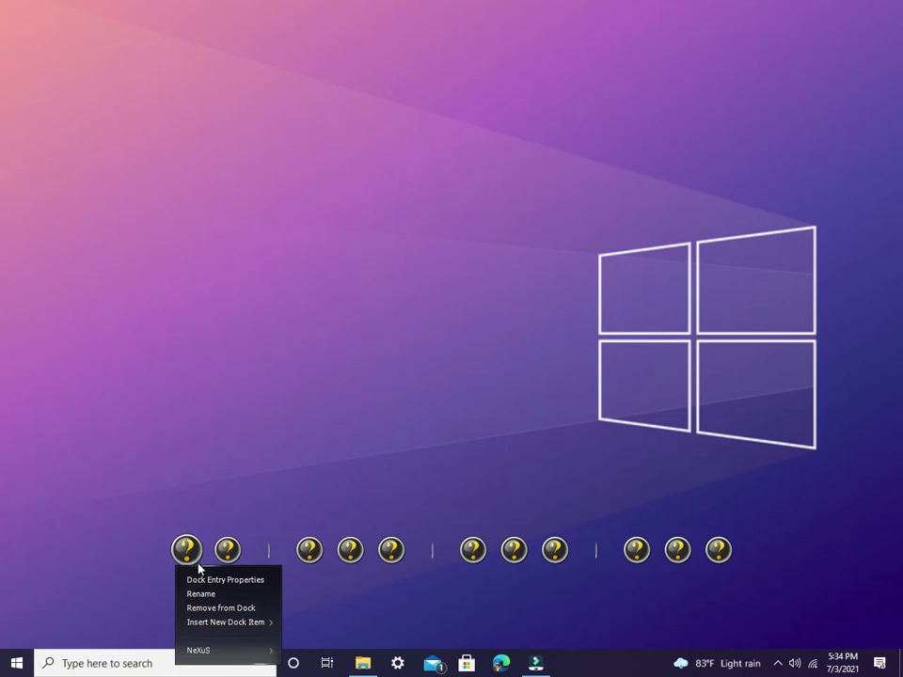
{"action": "left_click", "coordinate": [202, 580]}
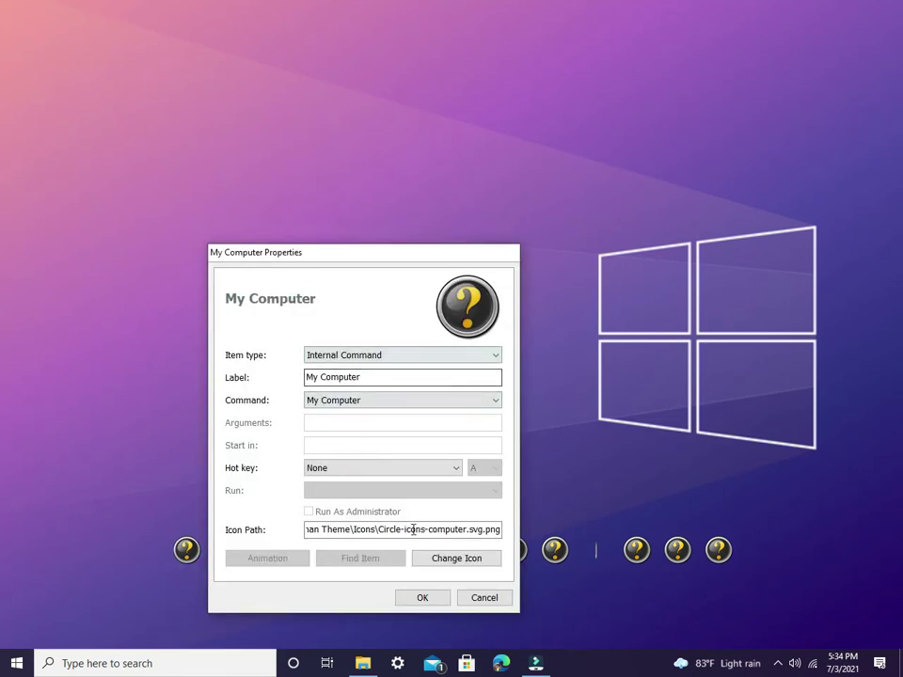
{"action": "left_click", "coordinate": [428, 562]}
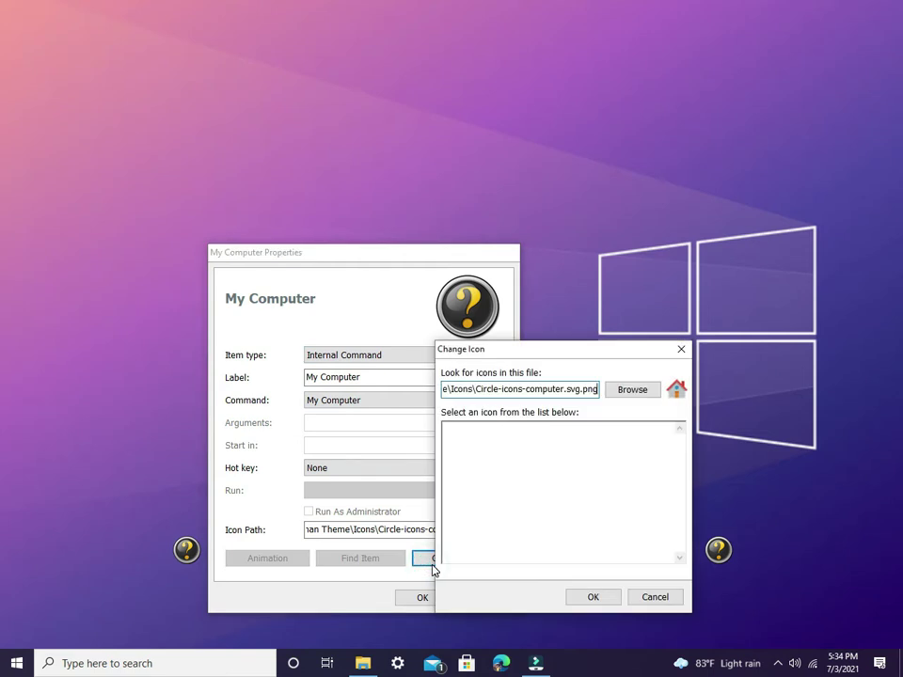
{"action": "left_click", "coordinate": [625, 397]}
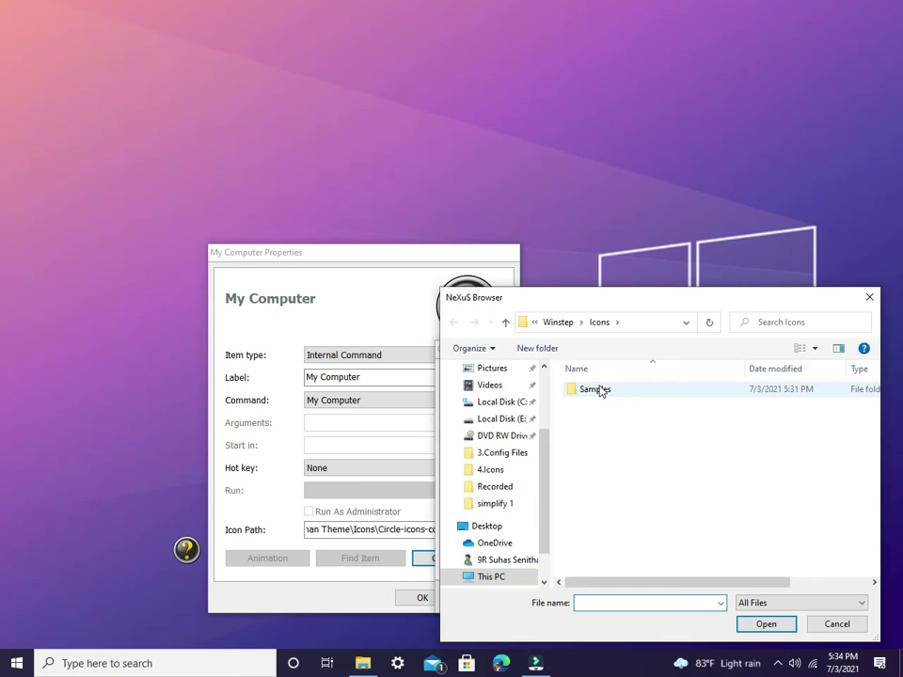
{"action": "scroll", "coordinate": [492, 399], "scroll_direction": "up", "scroll_amount": 3}
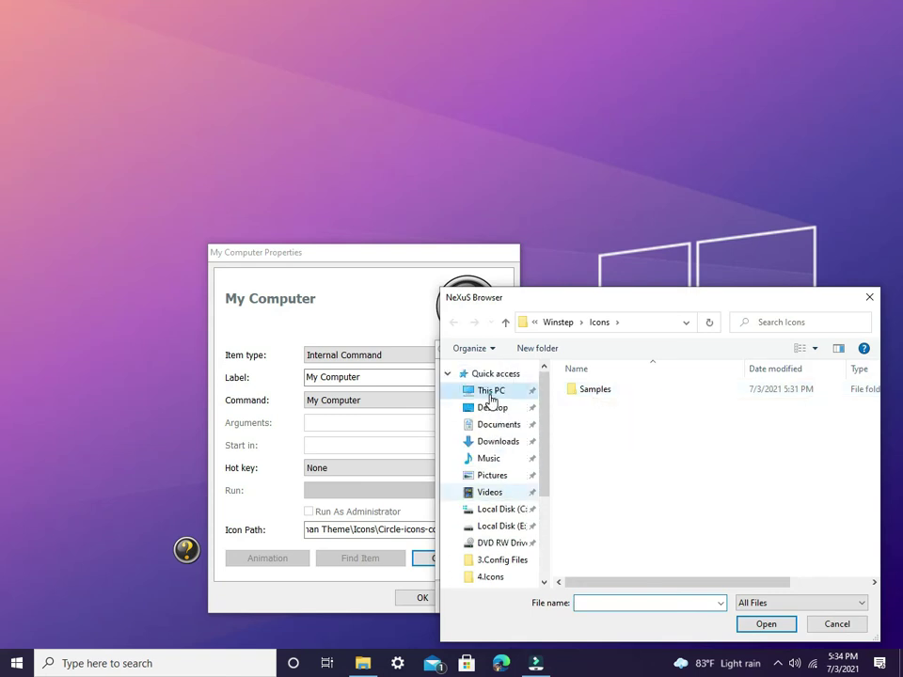
{"action": "left_click", "coordinate": [492, 392]}
{"action": "left_click", "coordinate": [496, 441]}
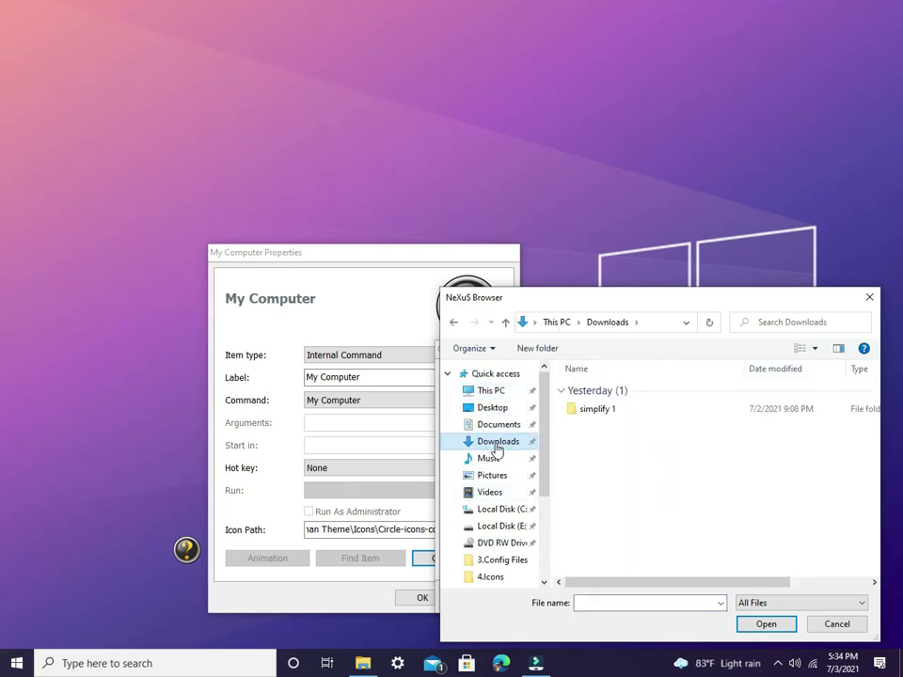
{"action": "double_click", "coordinate": [576, 410]}
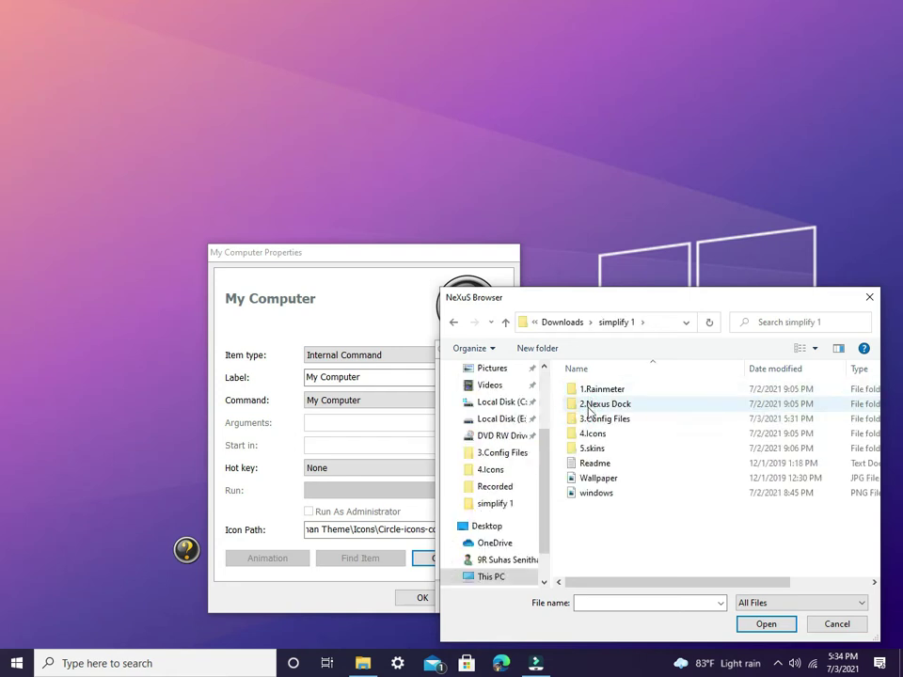
{"action": "double_click", "coordinate": [587, 433]}
{"action": "double_click", "coordinate": [586, 411]}
{"action": "left_click", "coordinate": [594, 598]}
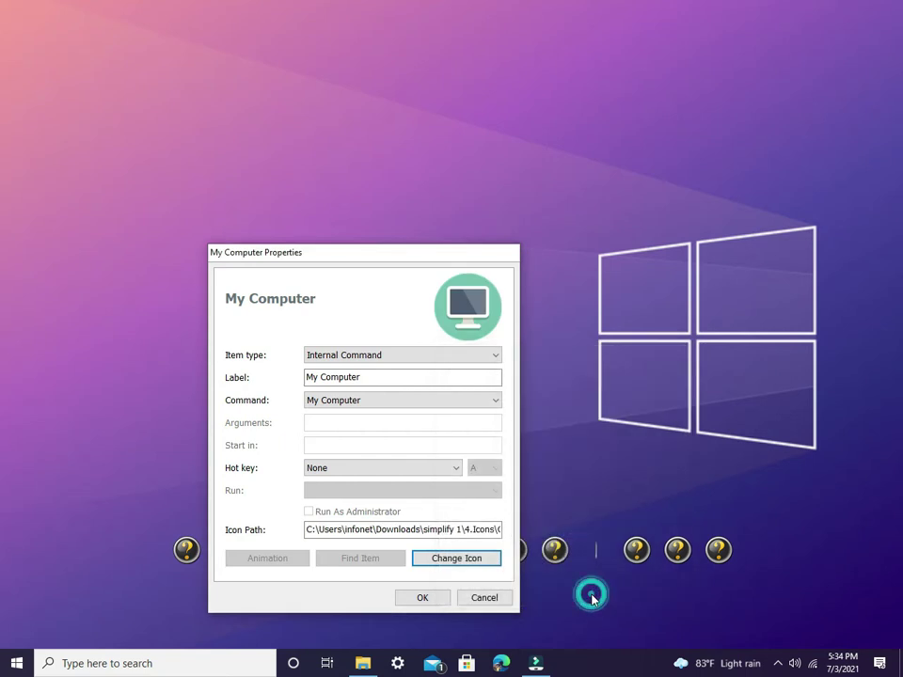
{"action": "left_click", "coordinate": [417, 597]}
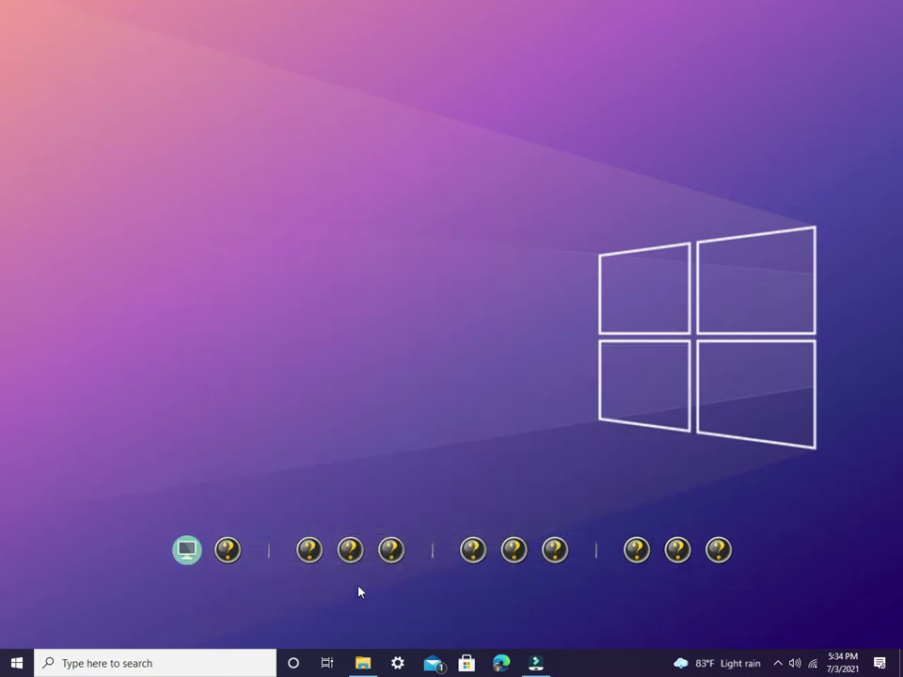
- Change the Settings dock entry's icon to the "Document_alt" image from the 4.Icons folder
{"action": "right_click", "coordinate": [226, 550]}
{"action": "left_click", "coordinate": [271, 410]}
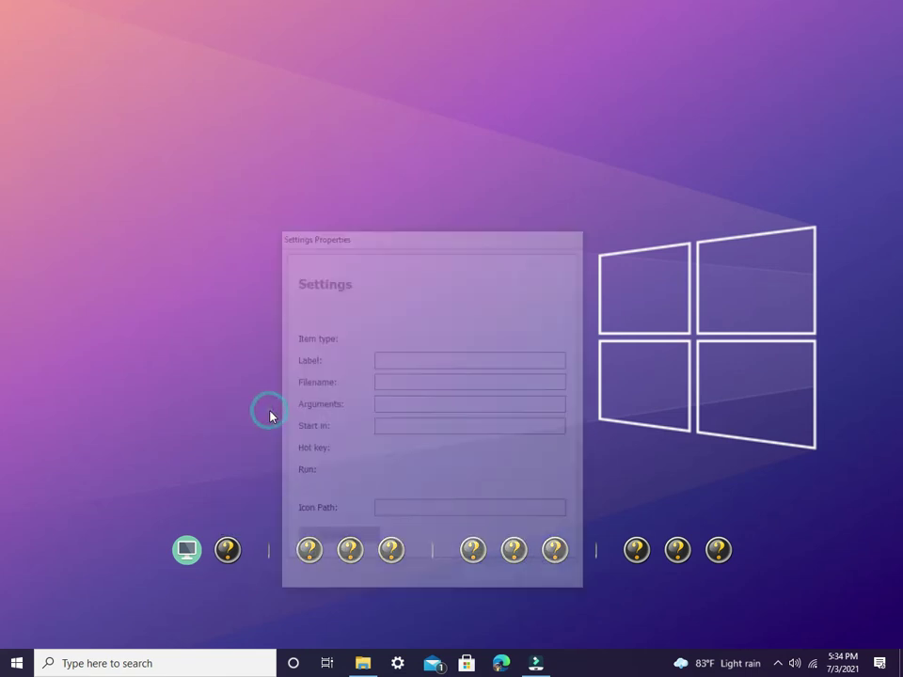
{"action": "left_click", "coordinate": [515, 540]}
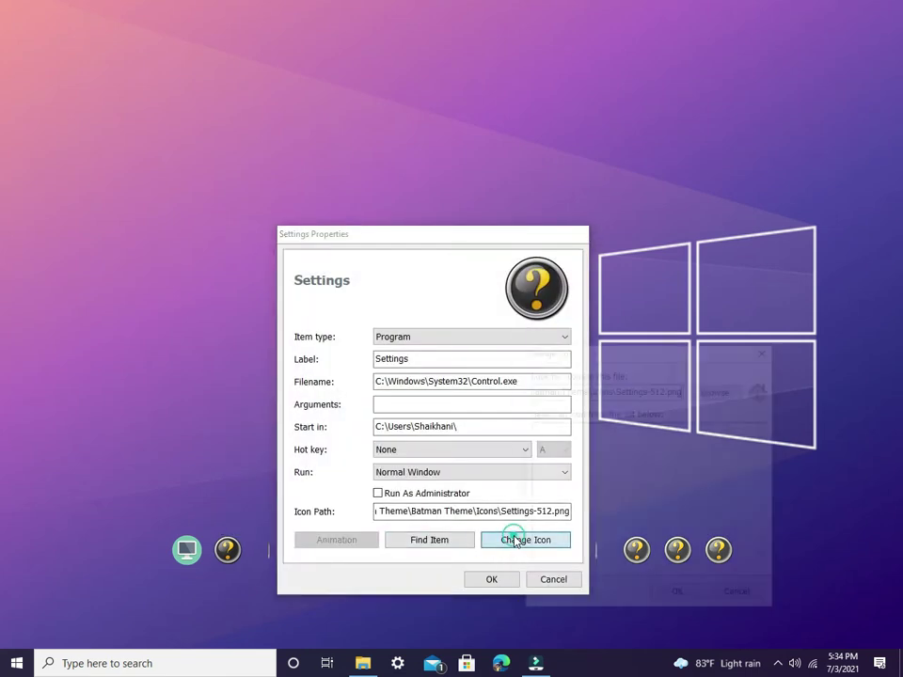
{"action": "left_click", "coordinate": [706, 392]}
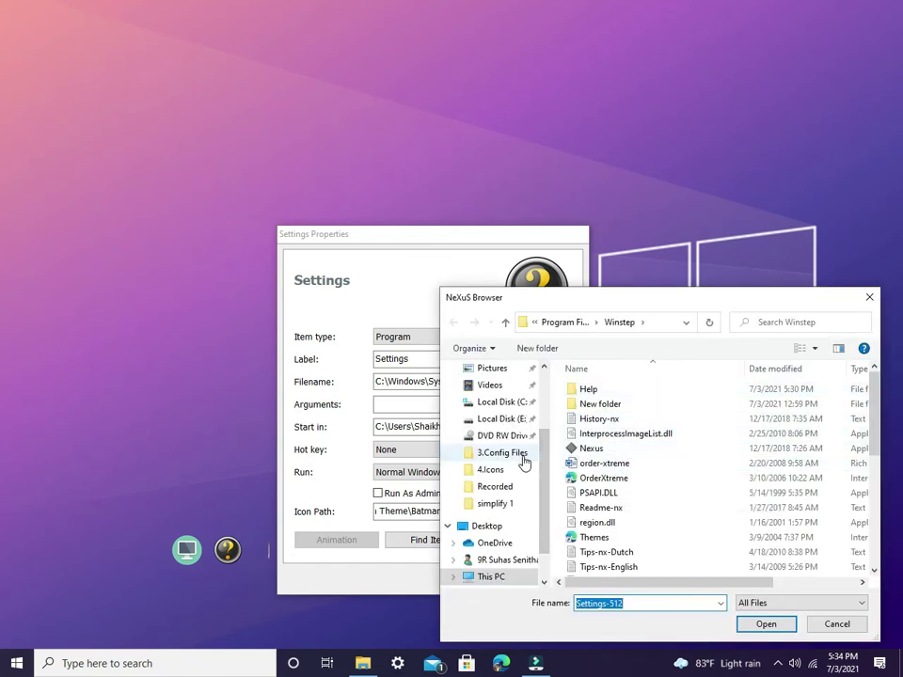
{"action": "scroll", "coordinate": [523, 461], "scroll_direction": "up", "scroll_amount": 1}
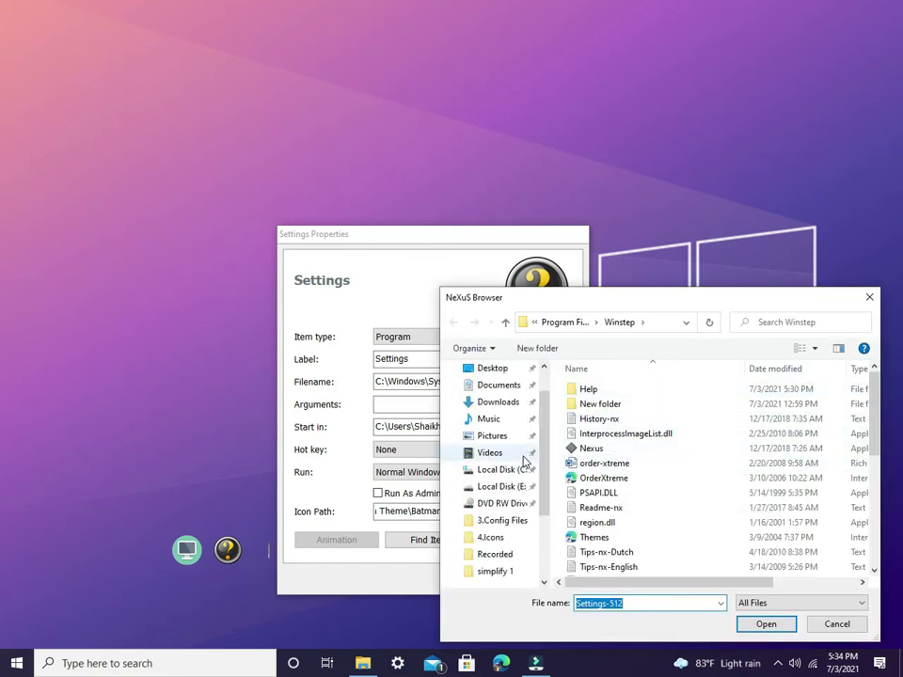
{"action": "left_click", "coordinate": [491, 521]}
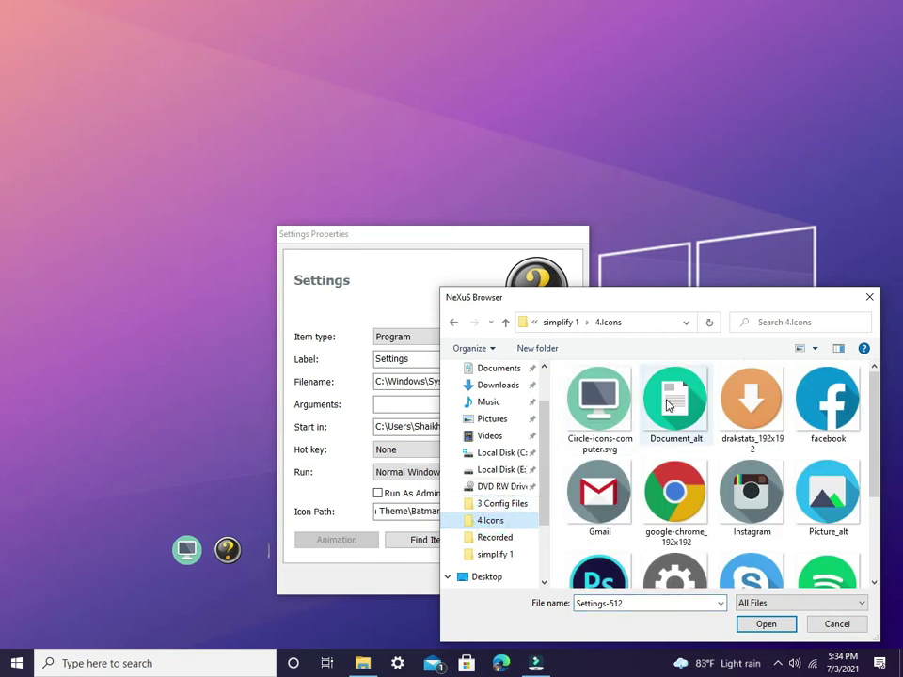
{"action": "scroll", "coordinate": [668, 405], "scroll_direction": "down", "scroll_amount": 2}
{"action": "scroll", "coordinate": [667, 404], "scroll_direction": "up", "scroll_amount": 1}
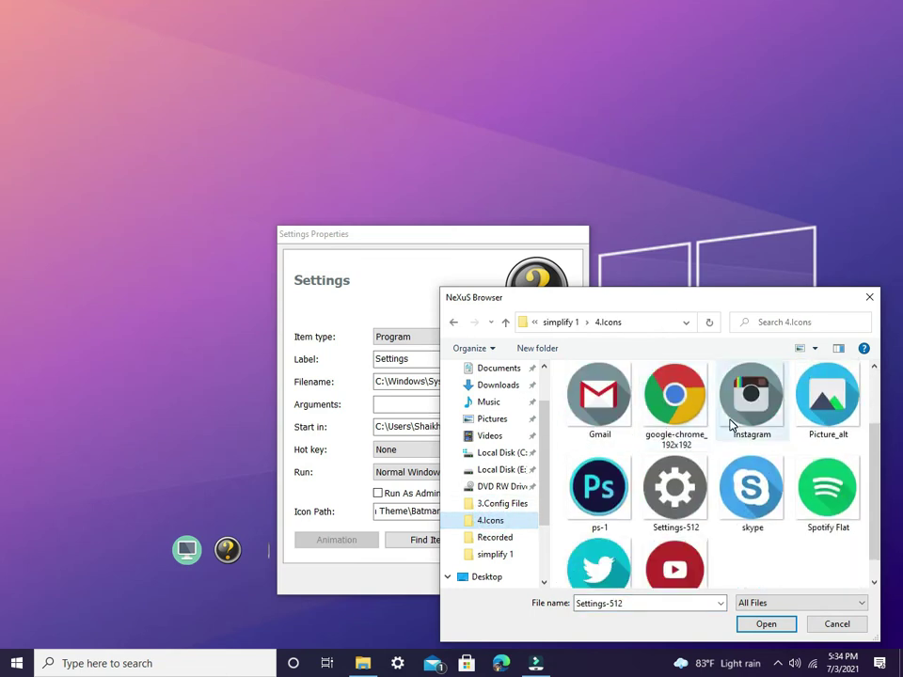
{"action": "scroll", "coordinate": [752, 439], "scroll_direction": "up", "scroll_amount": 1}
{"action": "double_click", "coordinate": [687, 431]}
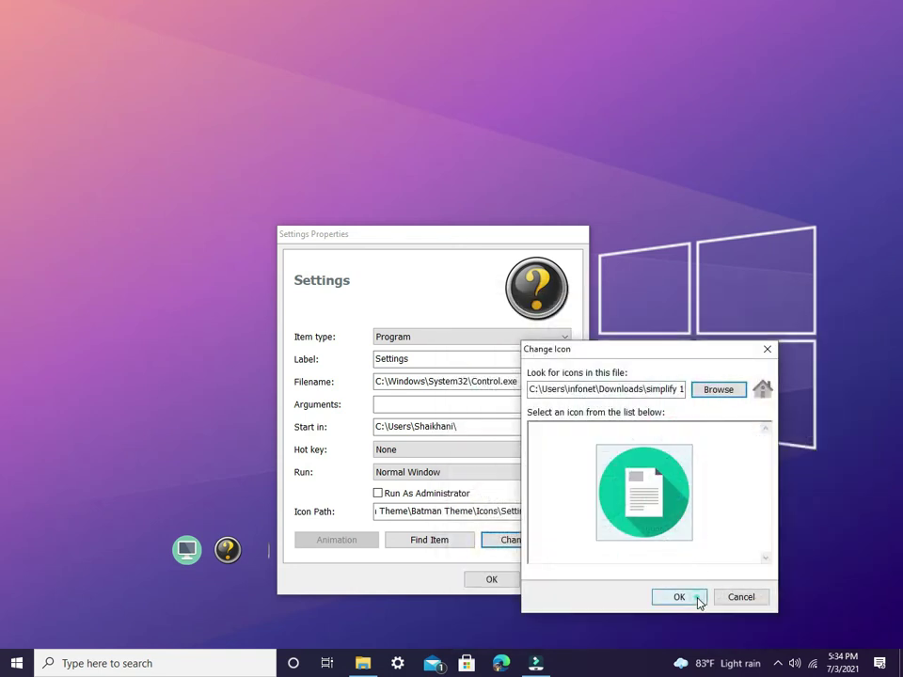
{"action": "left_click", "coordinate": [695, 599]}
{"action": "left_click", "coordinate": [491, 579]}
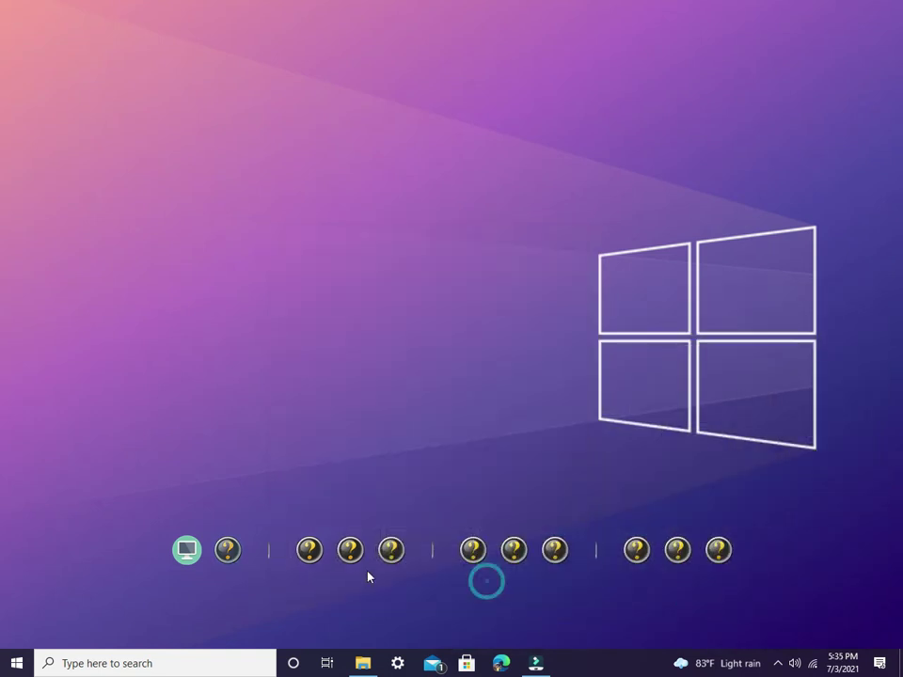
- Change the Opera GX Browser dock entry's icon to the "Settings-512" image from the 4.Icons folder
{"action": "right_click", "coordinate": [311, 550]}
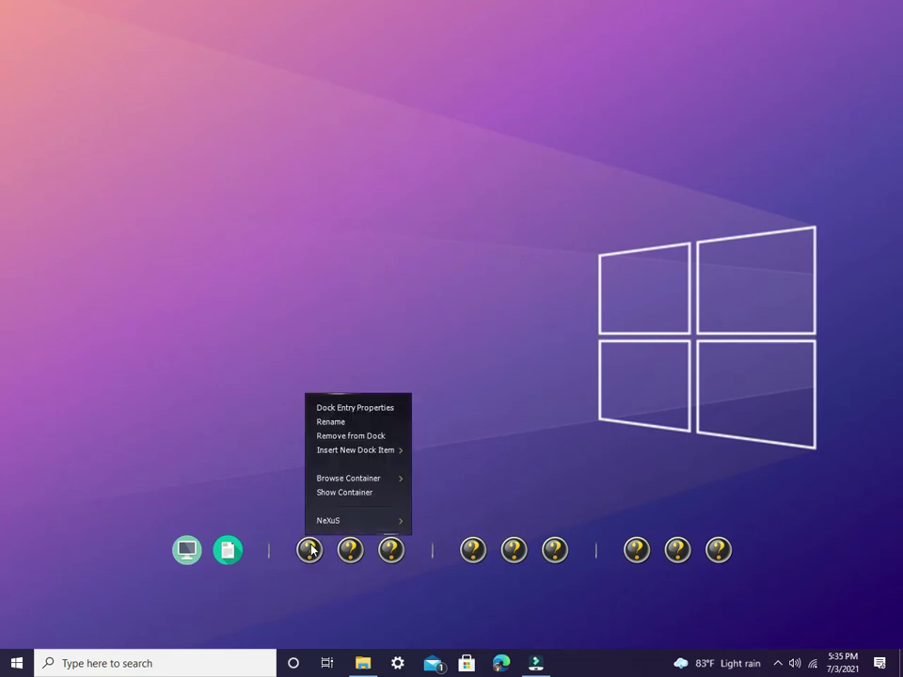
{"action": "left_click", "coordinate": [349, 408]}
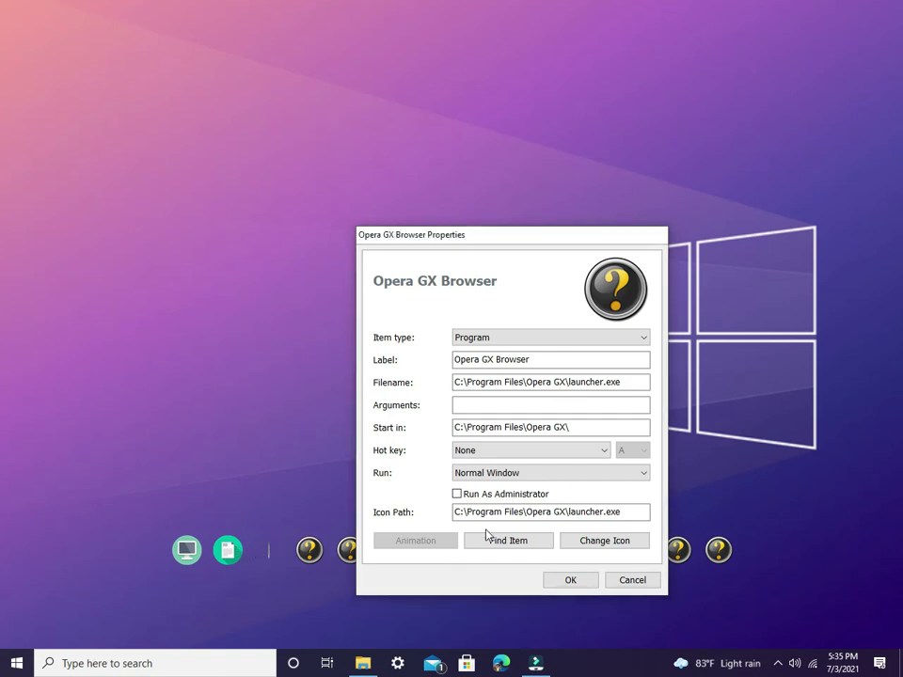
{"action": "left_click", "coordinate": [584, 541]}
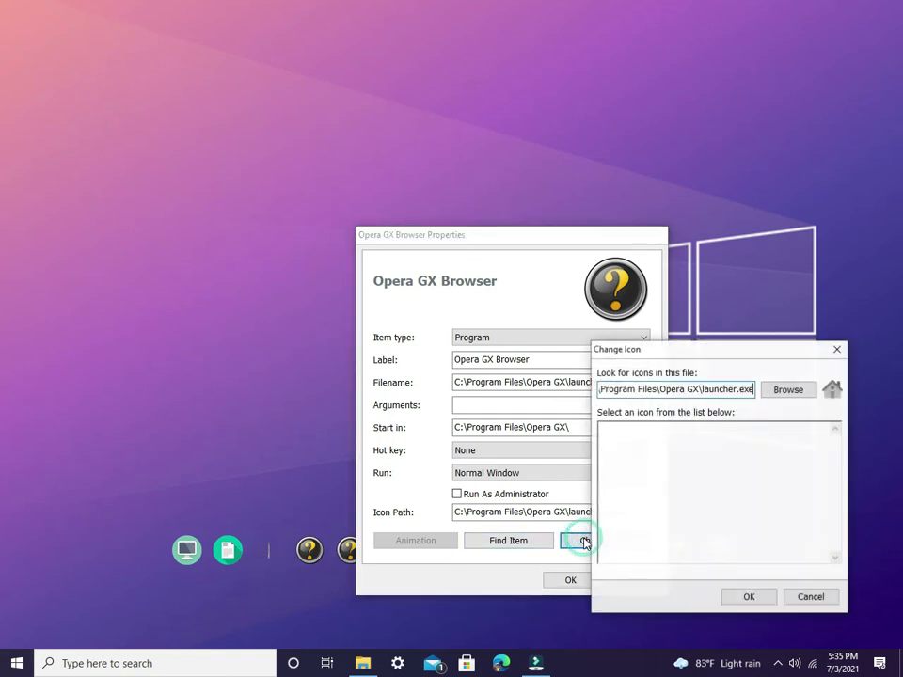
{"action": "left_click", "coordinate": [772, 393]}
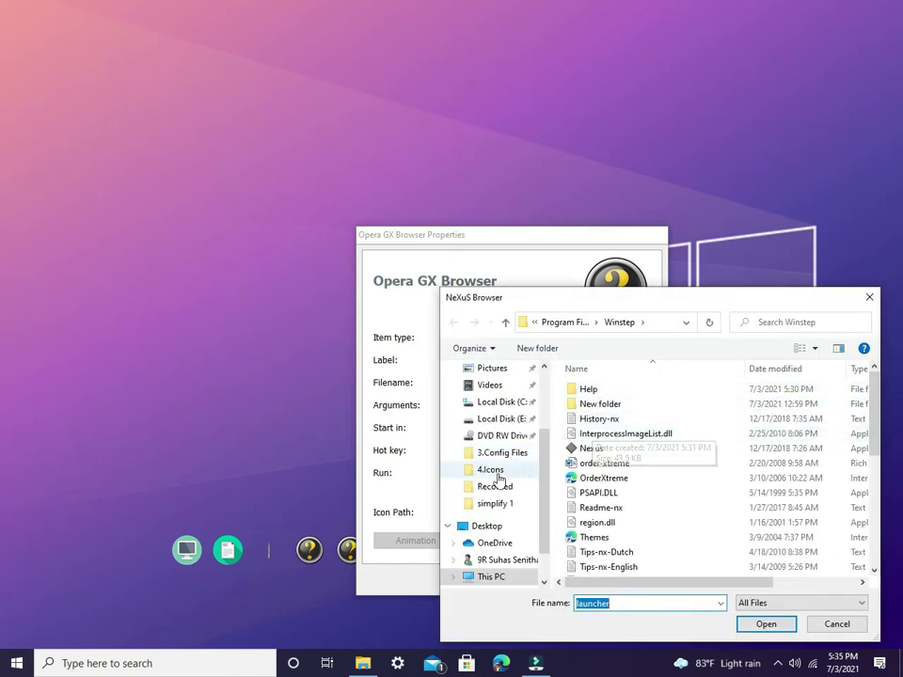
{"action": "left_click", "coordinate": [497, 475]}
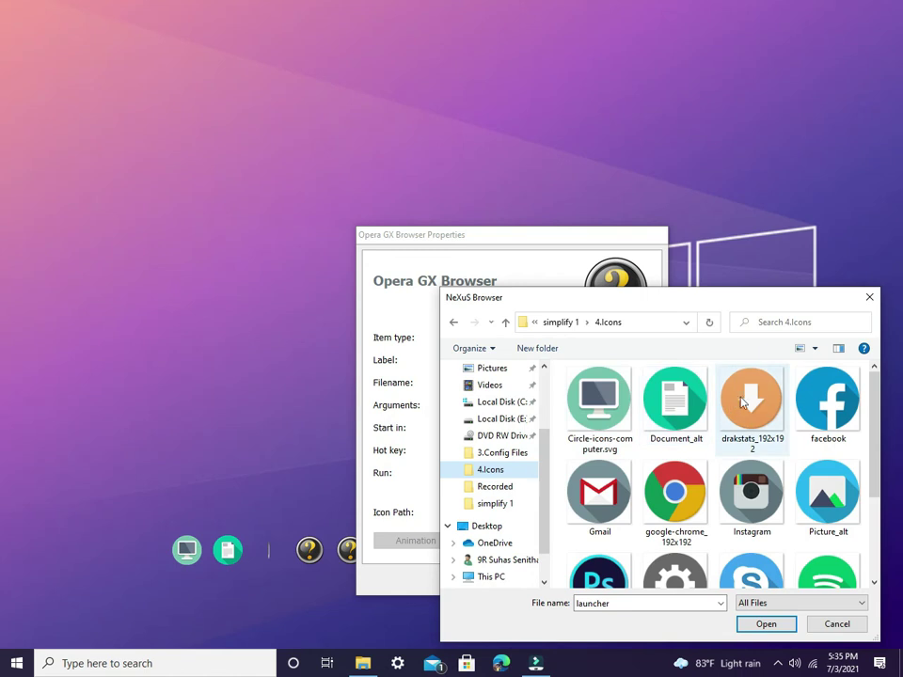
{"action": "scroll", "coordinate": [705, 466], "scroll_direction": "down", "scroll_amount": 2}
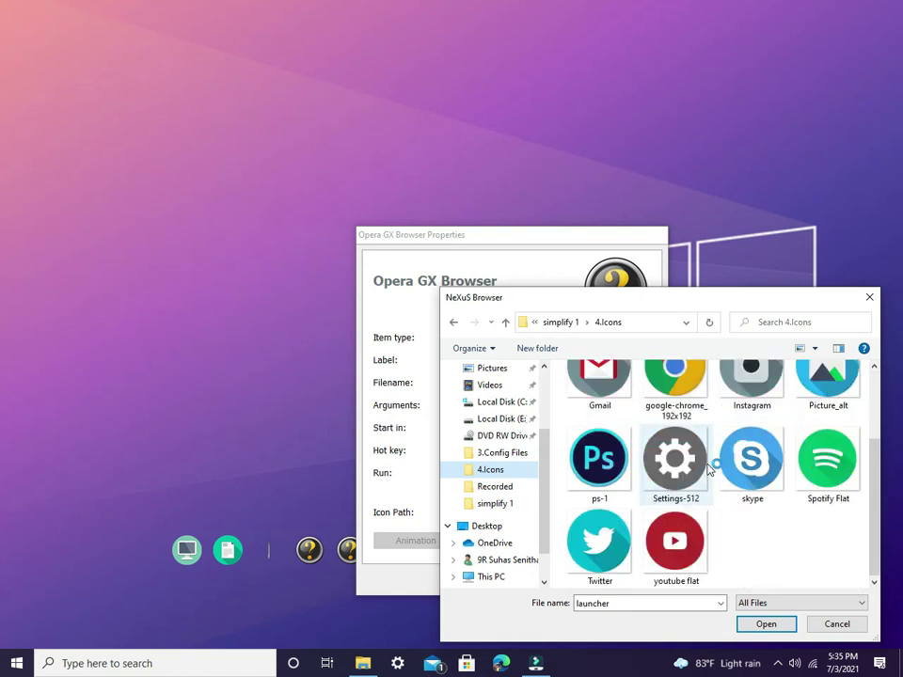
{"action": "double_click", "coordinate": [646, 473]}
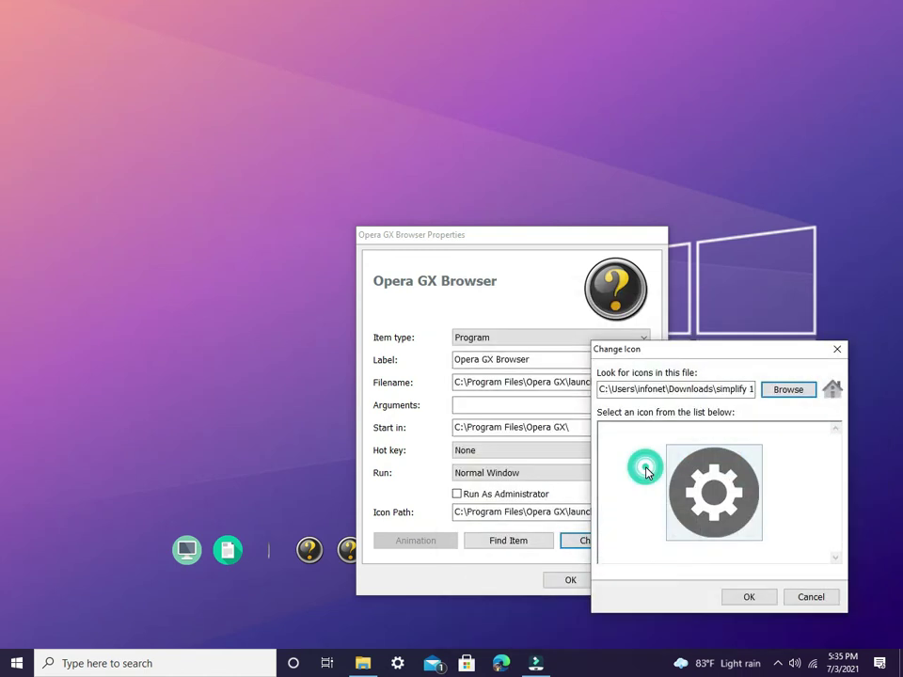
{"action": "left_click", "coordinate": [732, 596]}
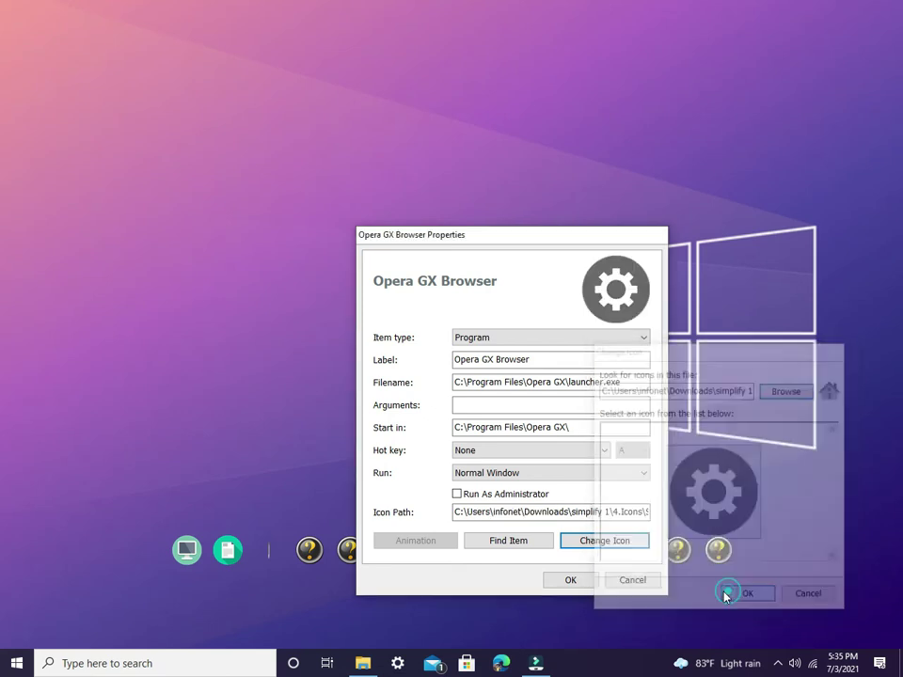
{"action": "left_click", "coordinate": [579, 582]}
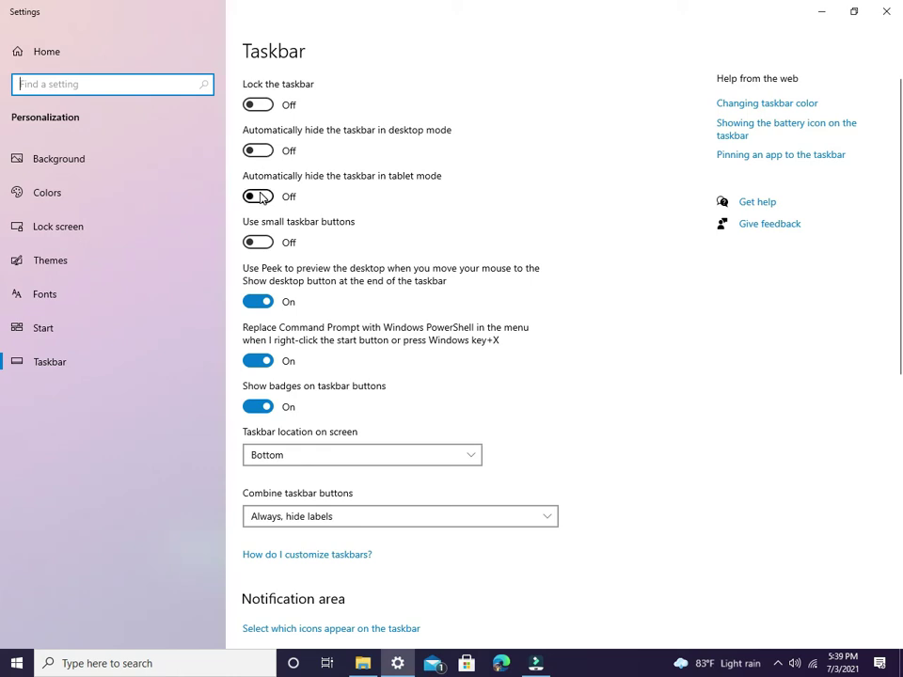
- Turn on automatically hiding the taskbar in desktop mode and minimize the Settings window
{"action": "left_click", "coordinate": [259, 151]}
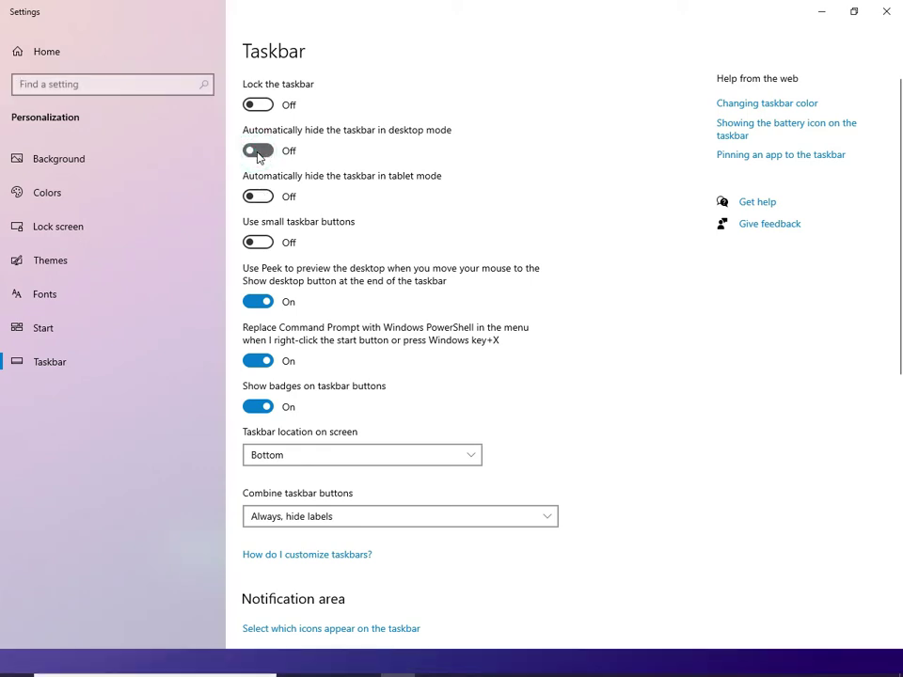
{"action": "left_click", "coordinate": [828, 17]}
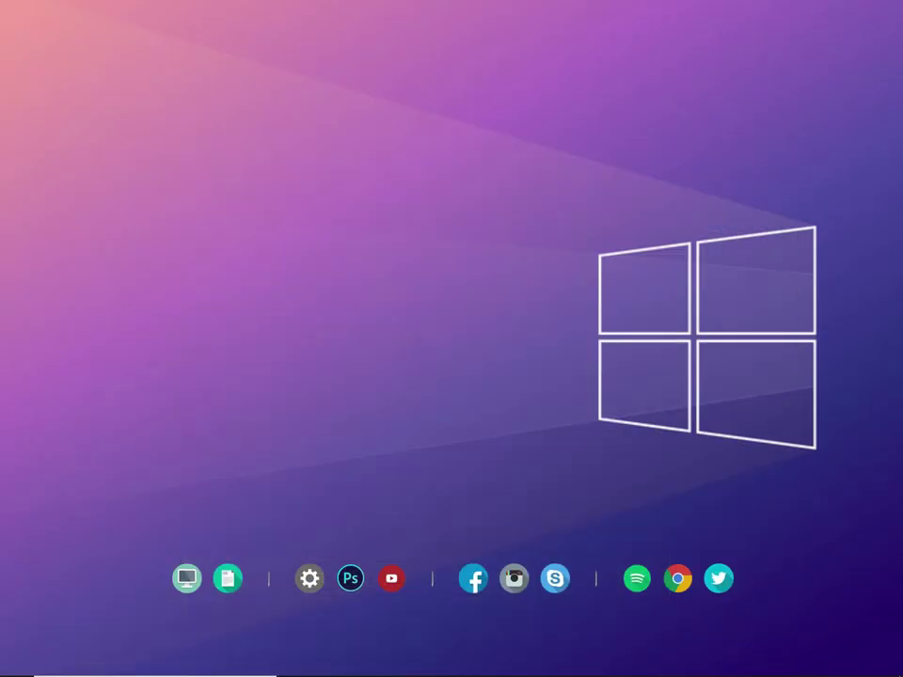
- Switch to File Explorer, view the contents of the Mond folder in Skins, and minimize the window
{"action": "left_click", "coordinate": [360, 664]}
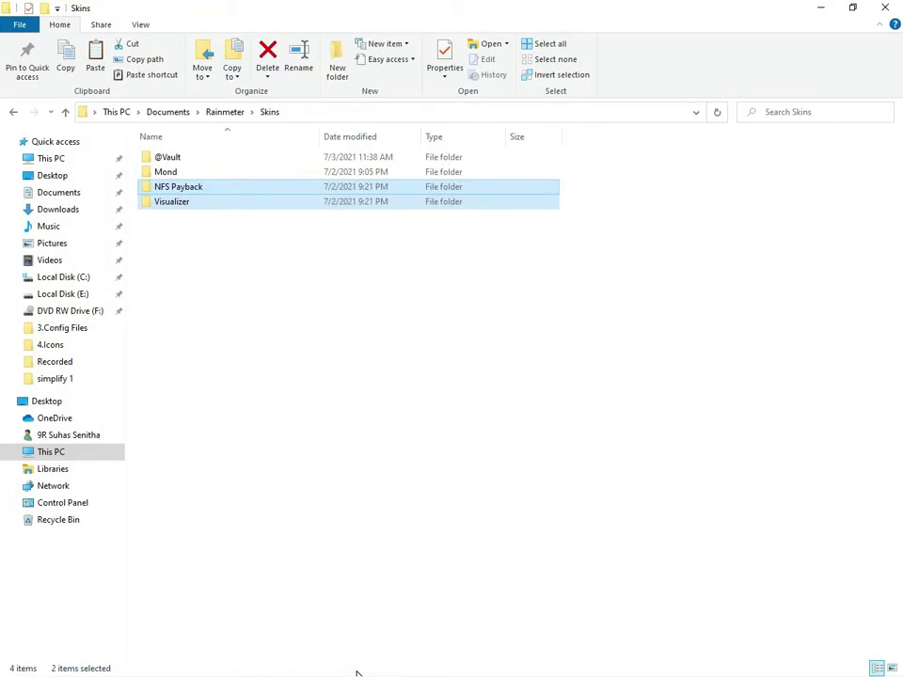
{"action": "left_click", "coordinate": [197, 173]}
{"action": "double_click", "coordinate": [198, 173]}
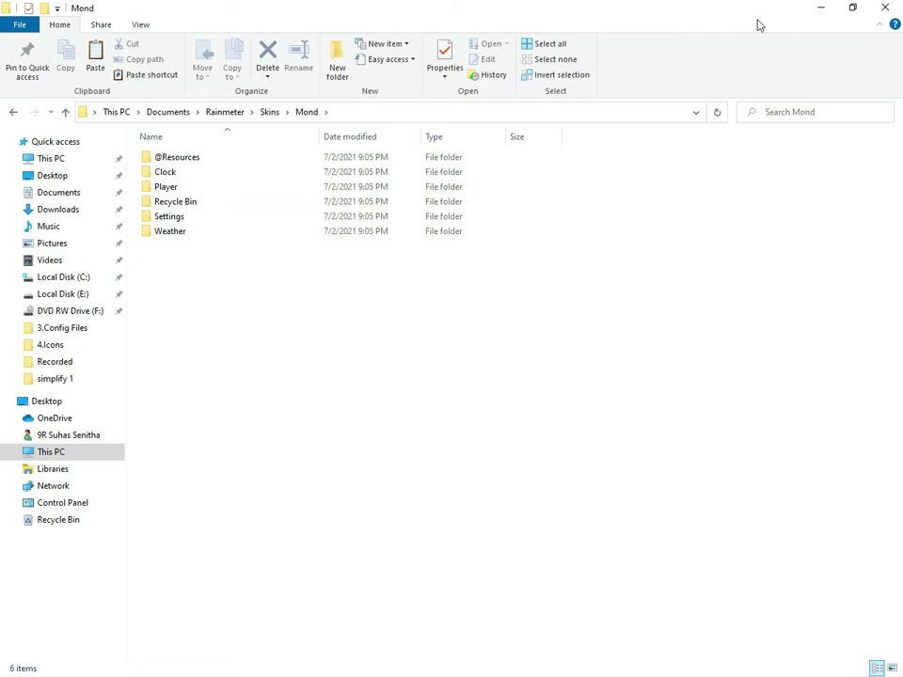
{"action": "left_click", "coordinate": [816, 11]}
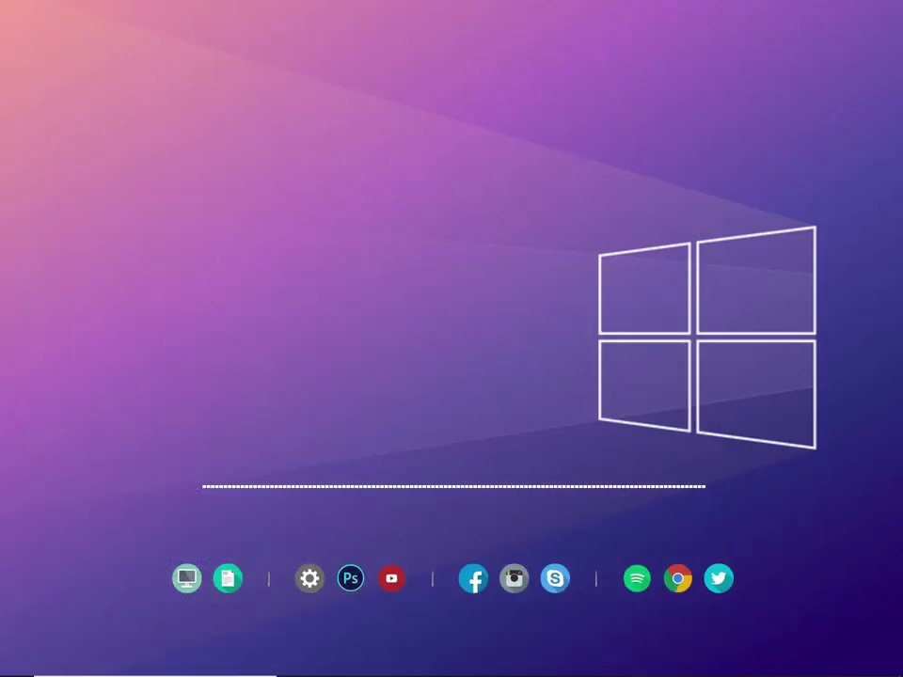
- Open the Manage Rainmeter window, refresh all skins, and expand the Mond skin folder
{"action": "left_click", "coordinate": [571, 665]}
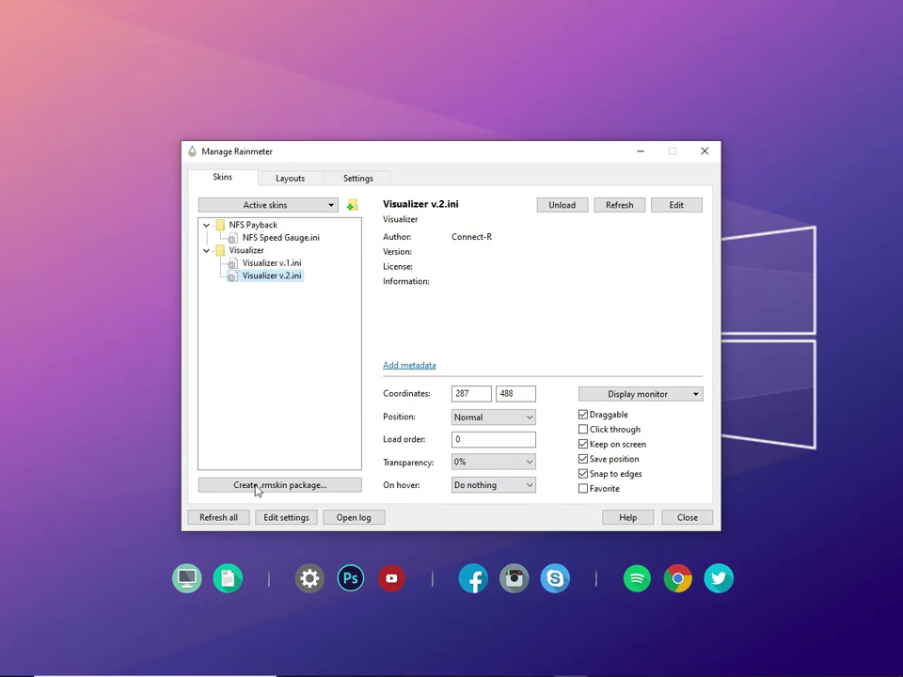
{"action": "left_click", "coordinate": [237, 520]}
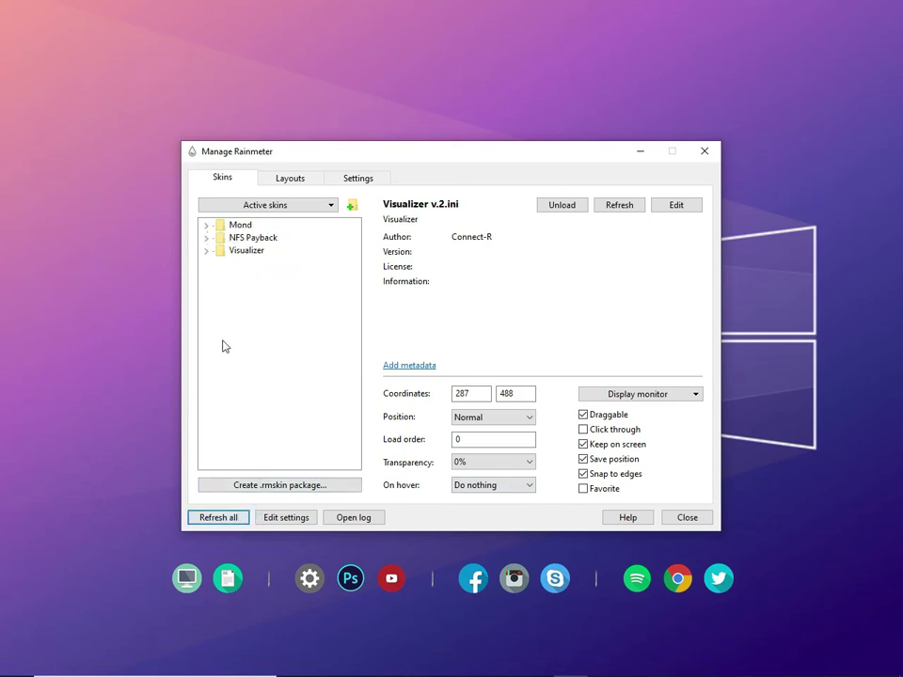
{"action": "left_click", "coordinate": [209, 227]}
{"action": "left_click", "coordinate": [207, 226]}
- Load the Clock.ini and Player.ini skins from the Mond folder
{"action": "left_click", "coordinate": [250, 237]}
{"action": "left_click", "coordinate": [250, 237]}
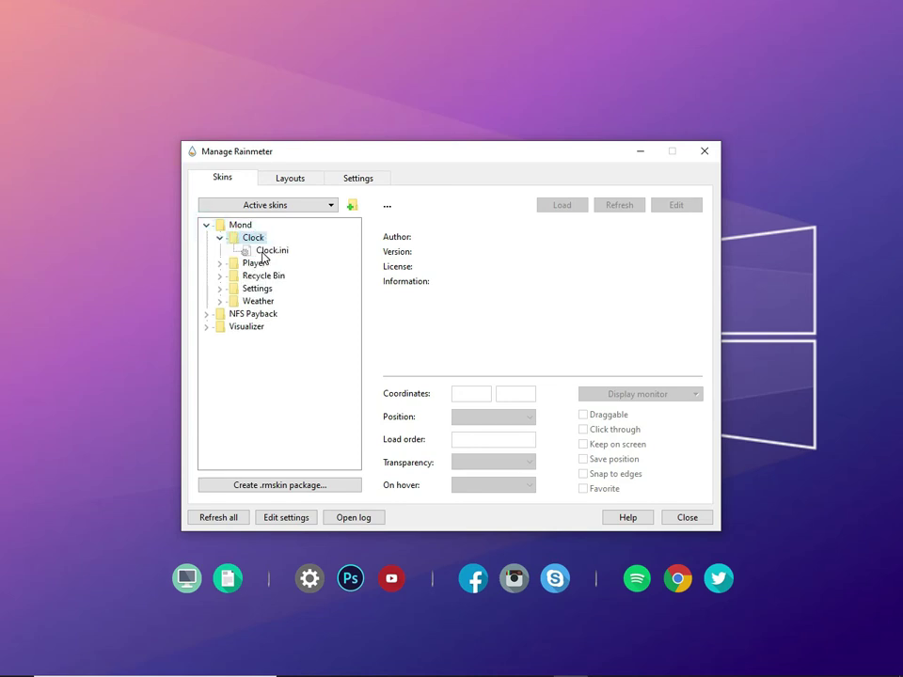
{"action": "double_click", "coordinate": [271, 251]}
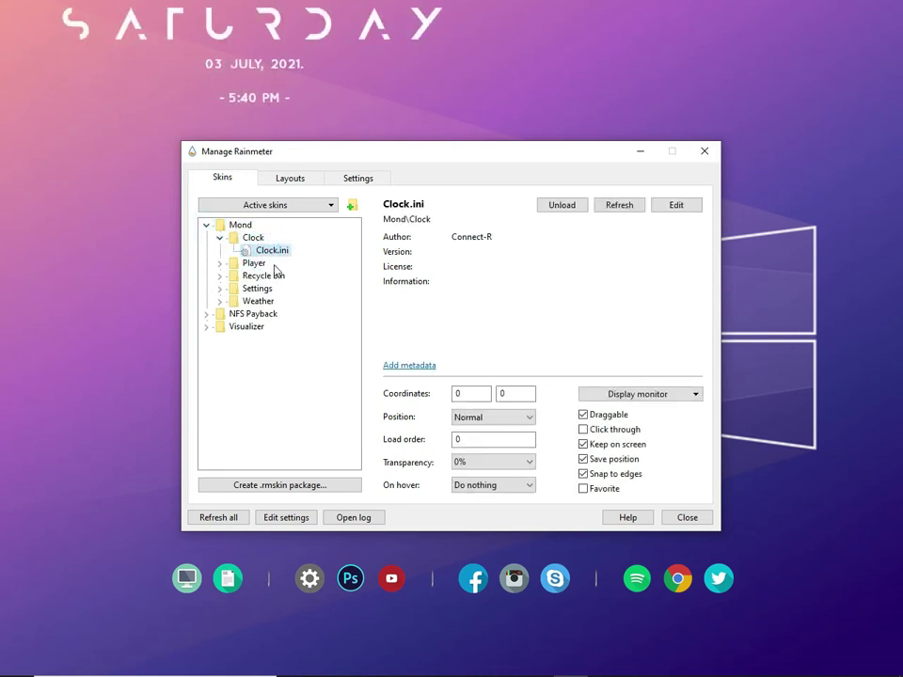
{"action": "left_click", "coordinate": [220, 264]}
{"action": "double_click", "coordinate": [248, 276]}
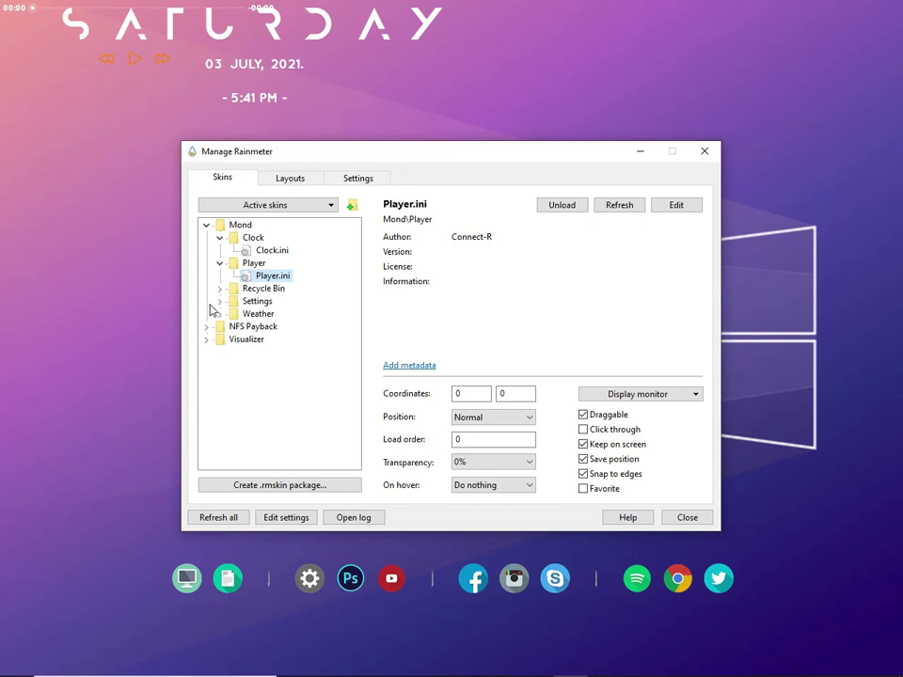
- Load Settings.ini from the Mond Settings folder to view its options, and unload it
{"action": "left_click", "coordinate": [220, 301]}
{"action": "left_click", "coordinate": [274, 314]}
{"action": "double_click", "coordinate": [275, 314]}
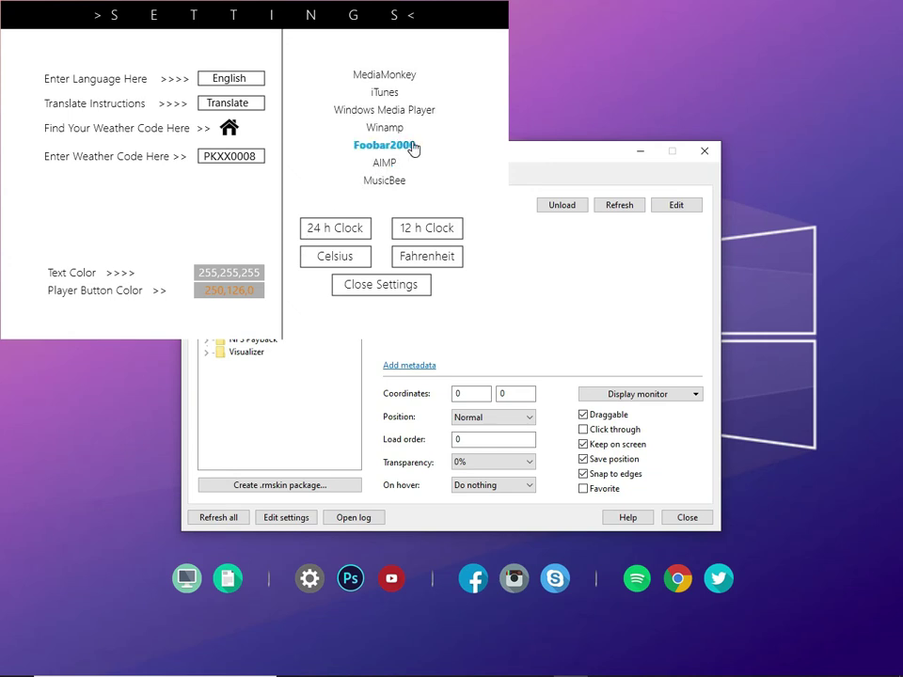
{"action": "left_click", "coordinate": [557, 207]}
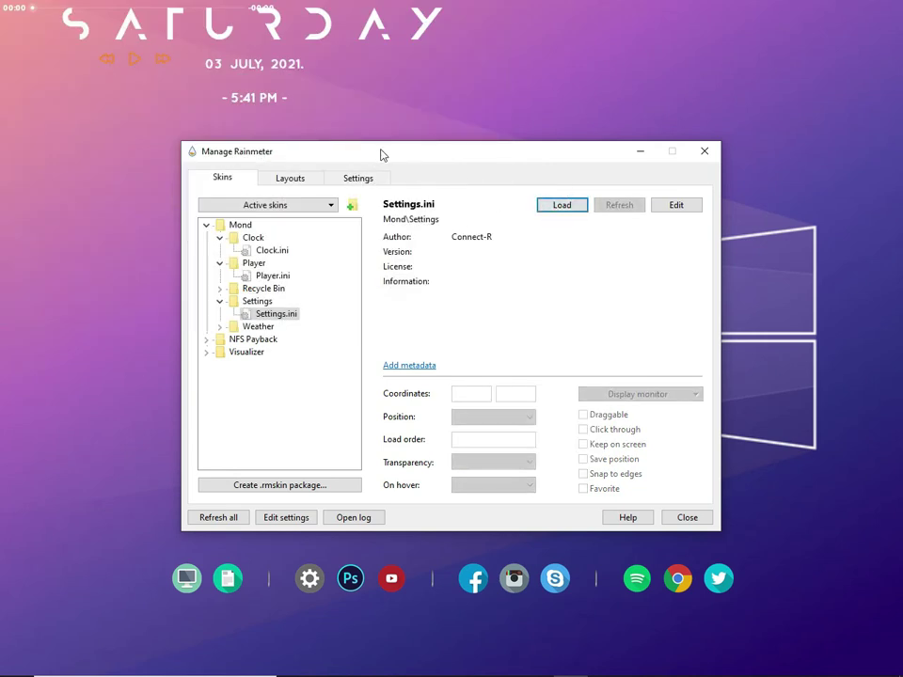
- Move the clock skin to the upper middle of the desktop, and unload both the Mond Clock and Player skins
{"action": "left_click_drag", "start_coordinate": [374, 31], "coordinate": [565, 68]}
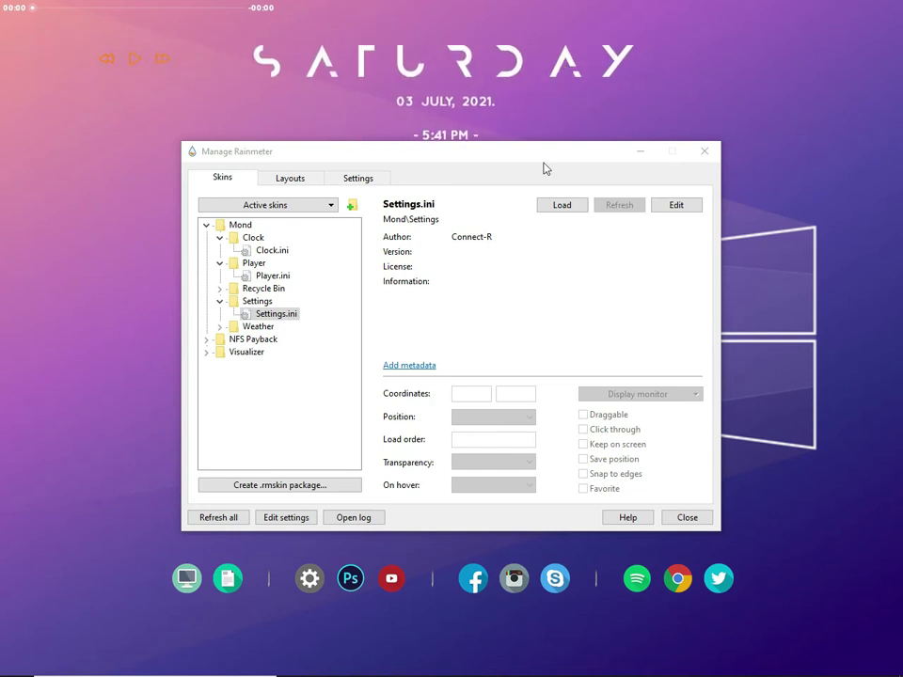
{"action": "right_click", "coordinate": [435, 117]}
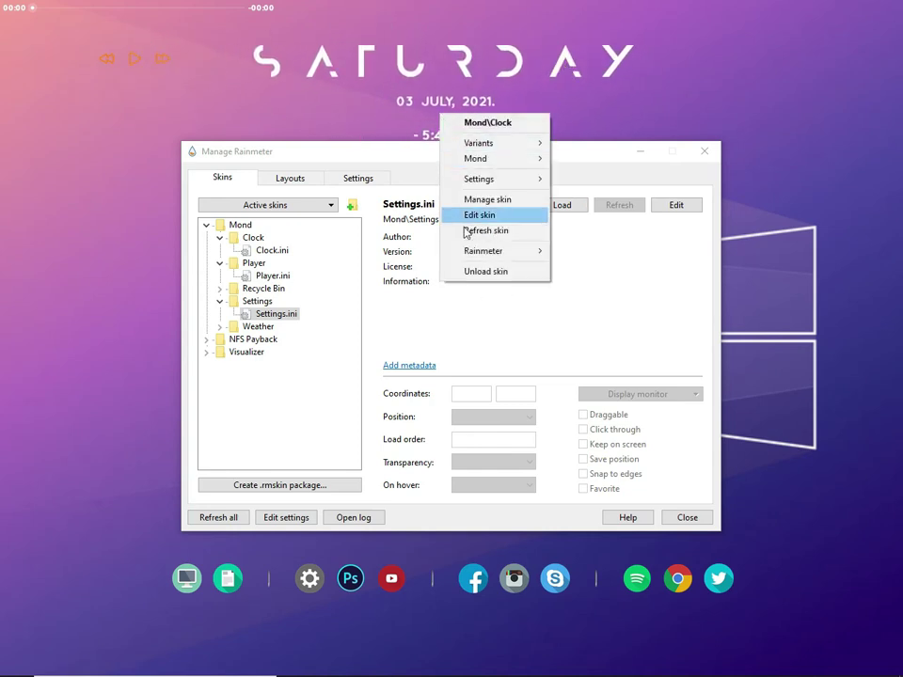
{"action": "left_click", "coordinate": [476, 270]}
{"action": "right_click", "coordinate": [198, 43]}
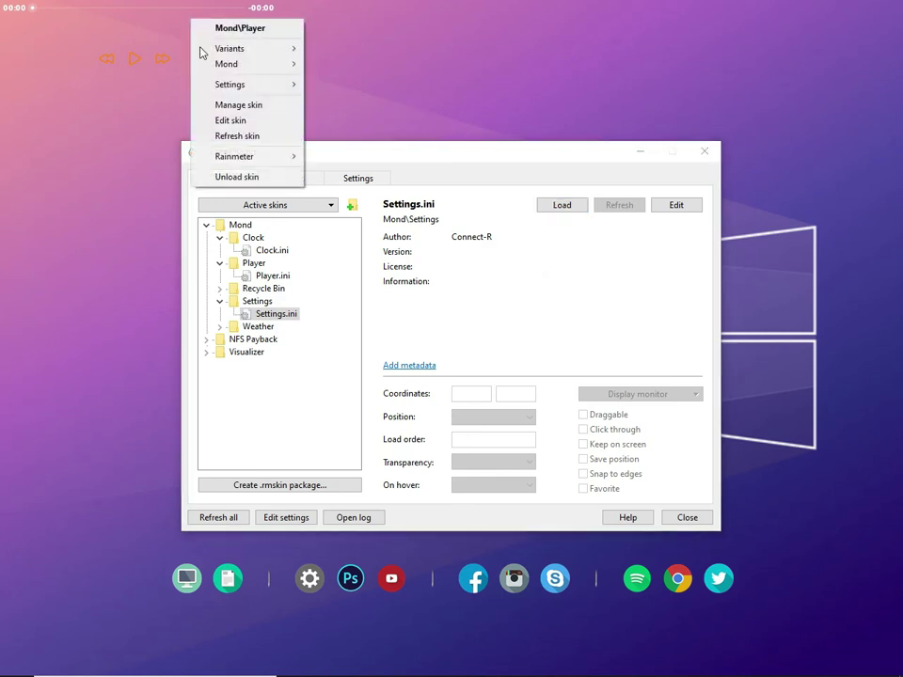
{"action": "left_click", "coordinate": [251, 179]}
- Load the Mond Clock.ini skin with its position set to Topmost, and load the Player.ini skin
{"action": "left_click", "coordinate": [254, 250]}
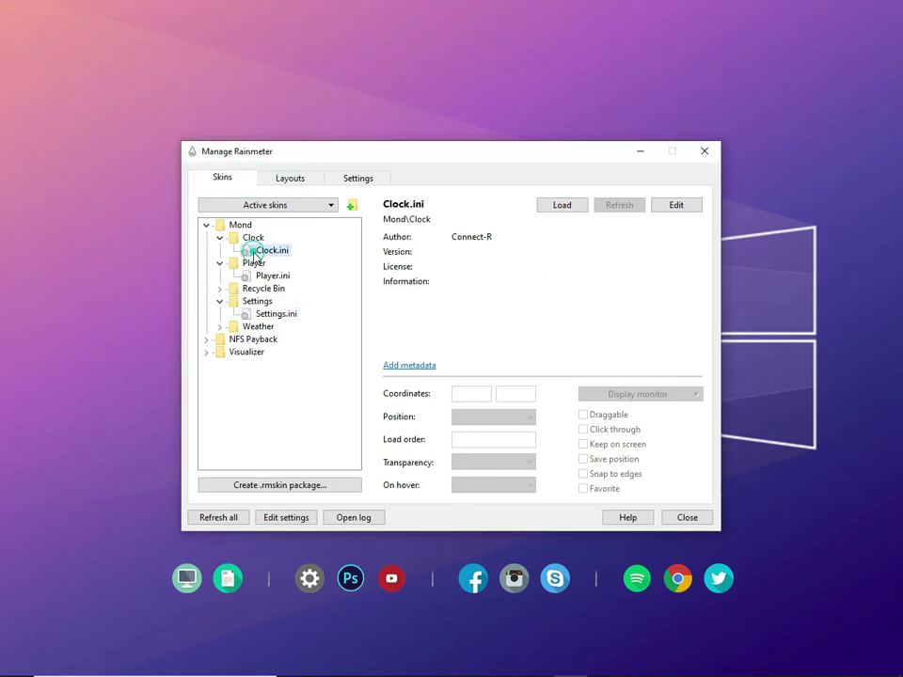
{"action": "left_click", "coordinate": [546, 206]}
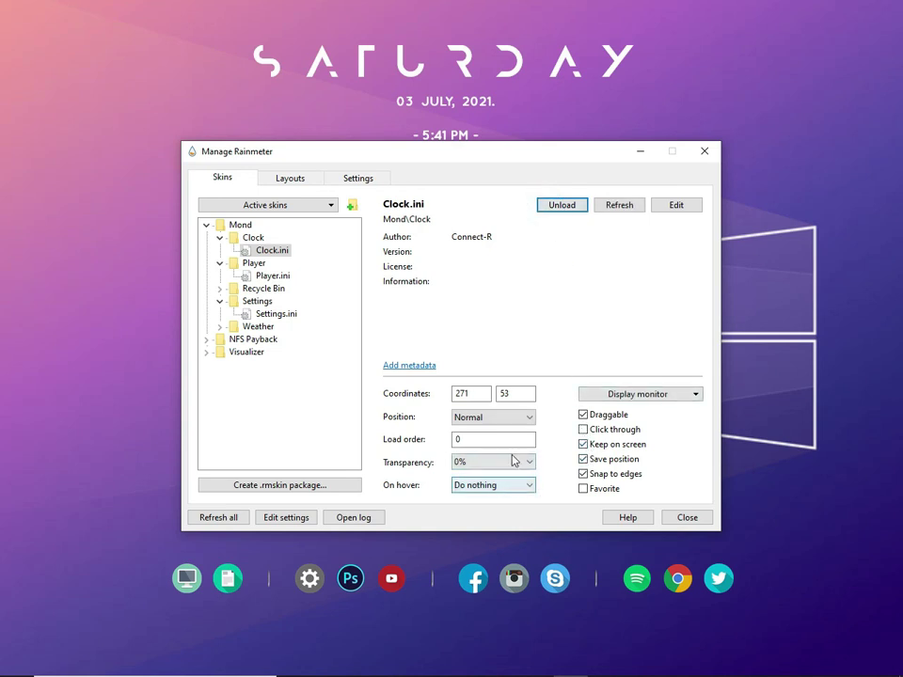
{"action": "left_click", "coordinate": [513, 417]}
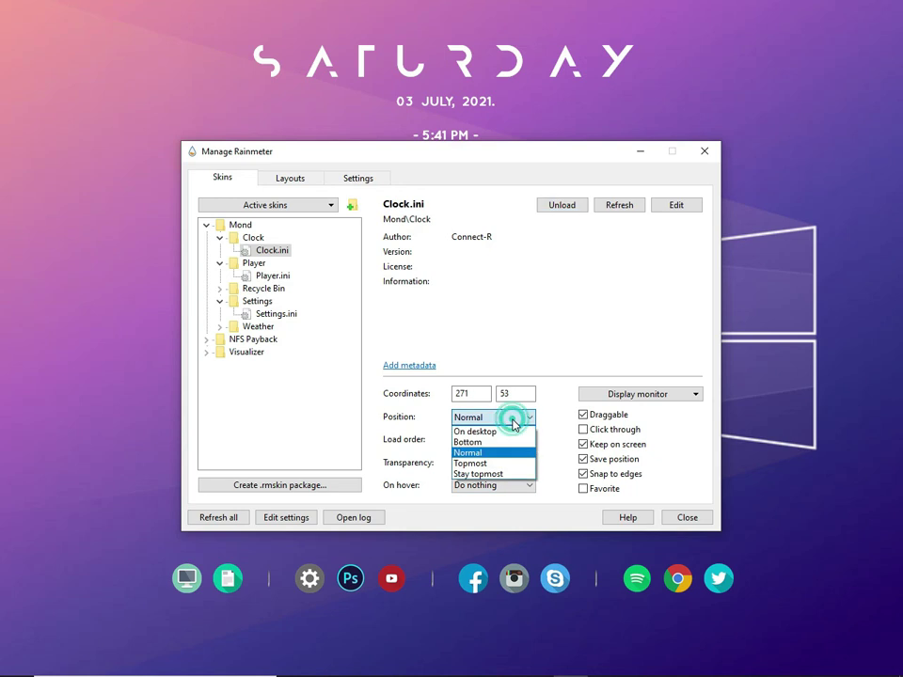
{"action": "left_click", "coordinate": [507, 464]}
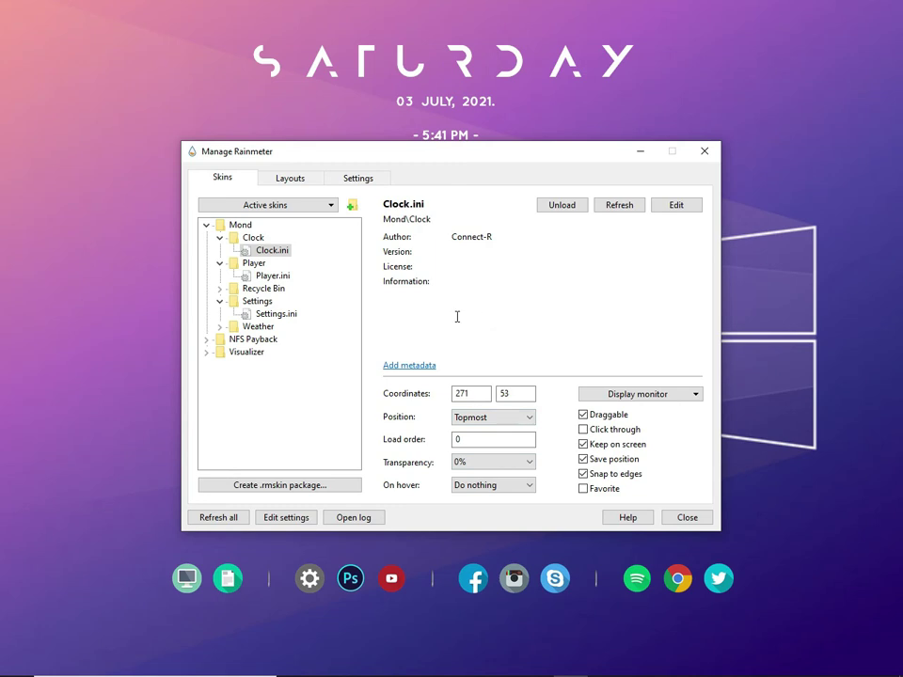
{"action": "left_click", "coordinate": [282, 277]}
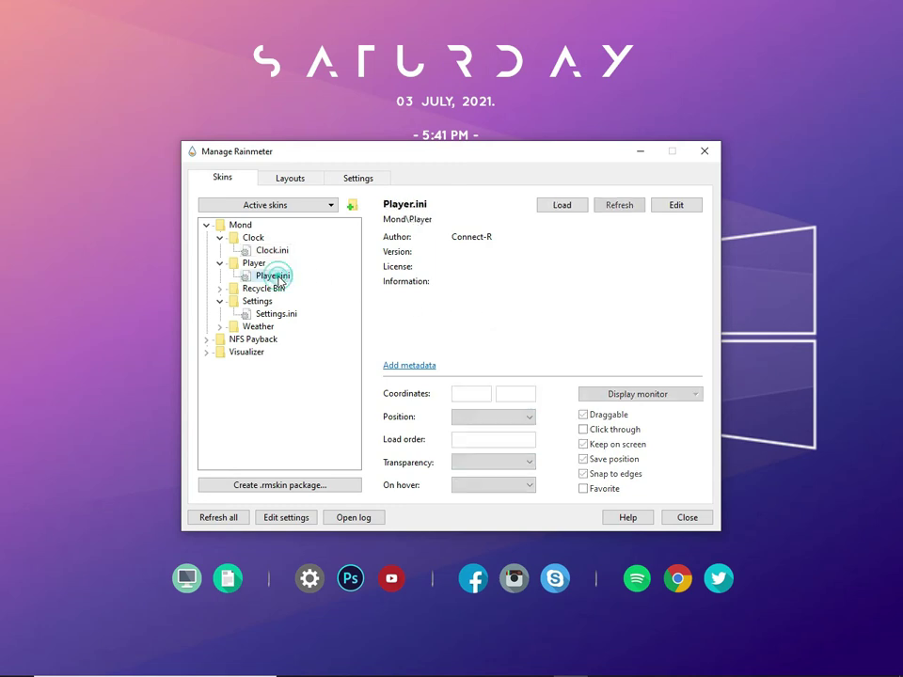
{"action": "left_click", "coordinate": [562, 205]}
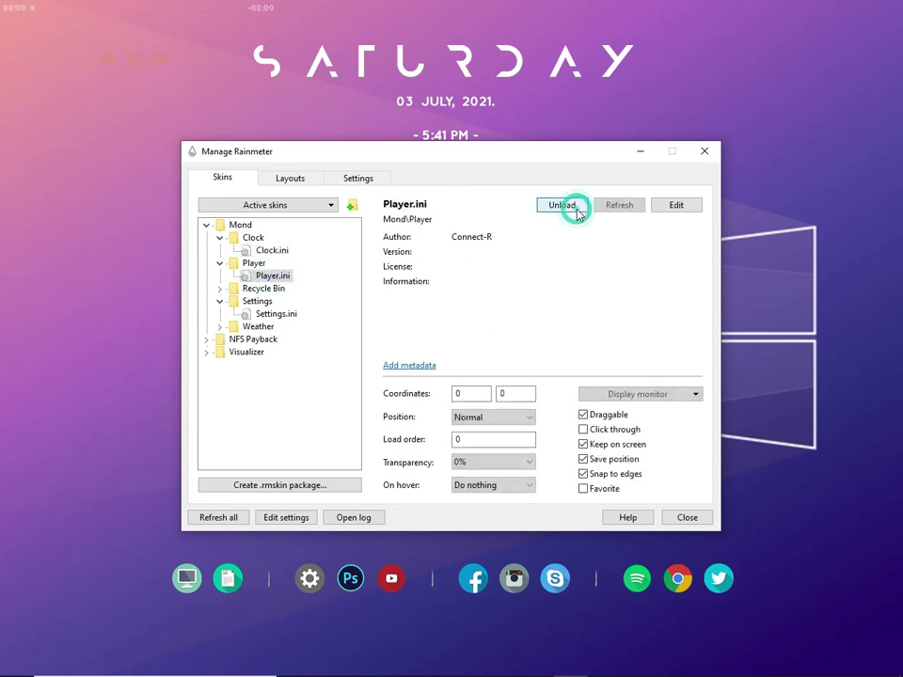
- Expand the Mond Weather folder, and load and unload the Settings.ini skin
{"action": "left_click", "coordinate": [250, 317]}
{"action": "left_click", "coordinate": [220, 327]}
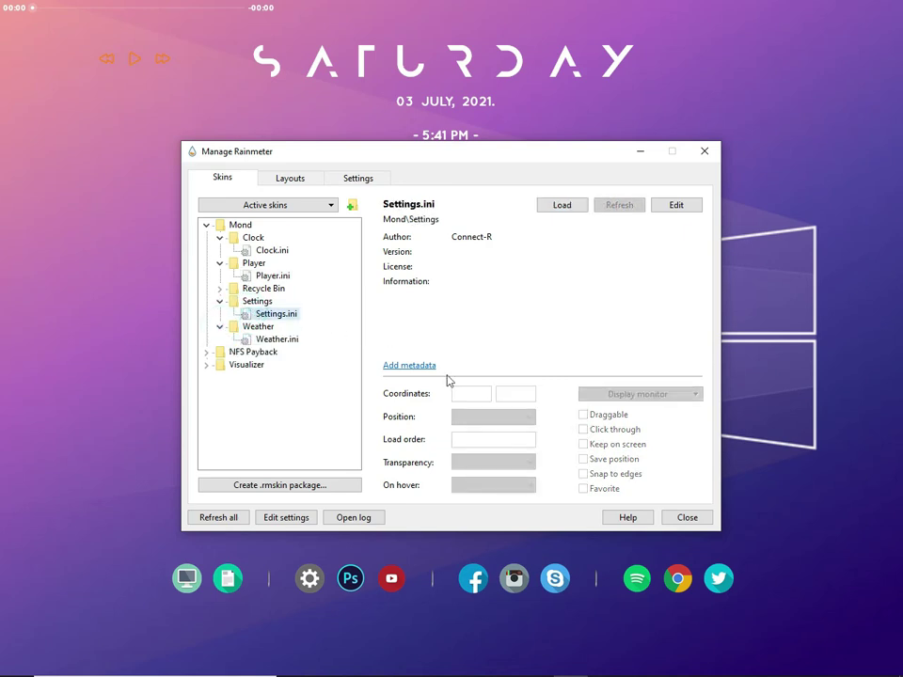
{"action": "left_click", "coordinate": [555, 212]}
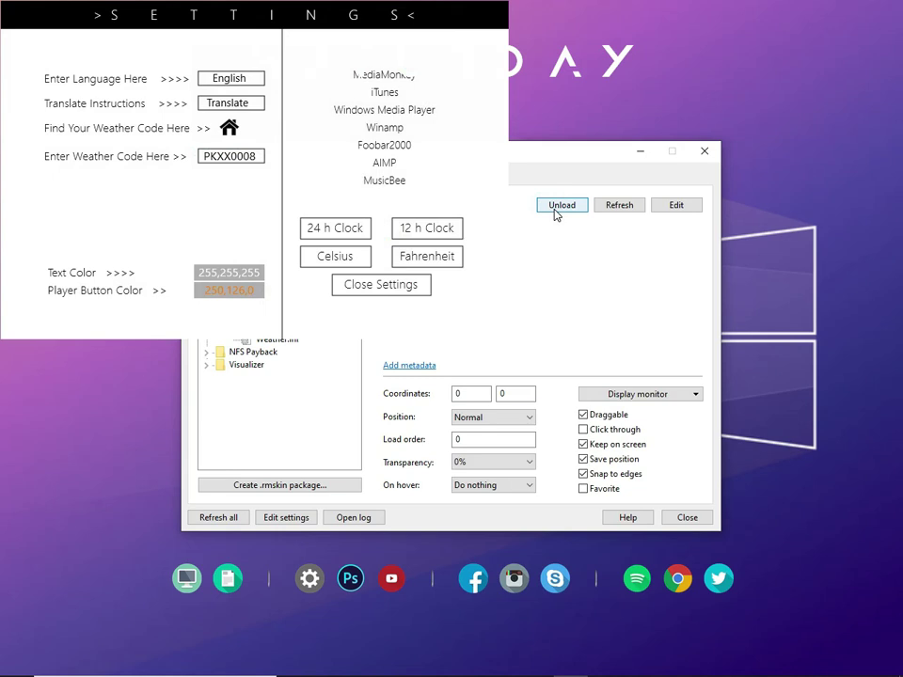
{"action": "left_click", "coordinate": [555, 212]}
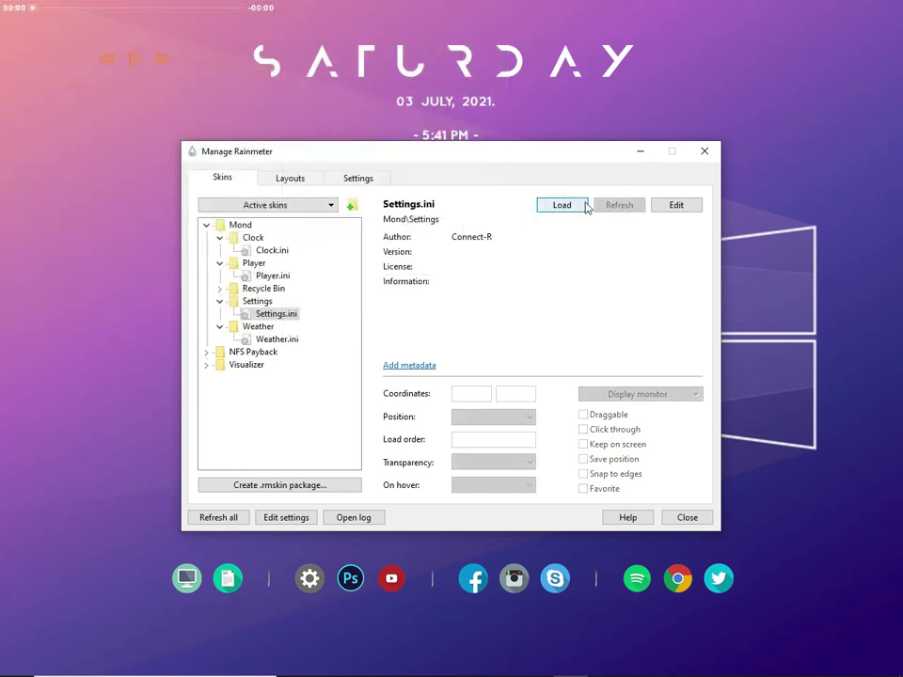
- Minimize Manage Rainmeter, lower the clock skin slightly, and place the music player skin in the middle of the desktop between the clock and visualizer
{"action": "left_click", "coordinate": [641, 153]}
{"action": "left_click_drag", "start_coordinate": [453, 91], "coordinate": [451, 129]}
{"action": "left_click_drag", "start_coordinate": [120, 56], "coordinate": [417, 355]}
{"action": "left_click_drag", "start_coordinate": [431, 168], "coordinate": [435, 167]}
{"action": "left_click_drag", "start_coordinate": [434, 365], "coordinate": [438, 365]}
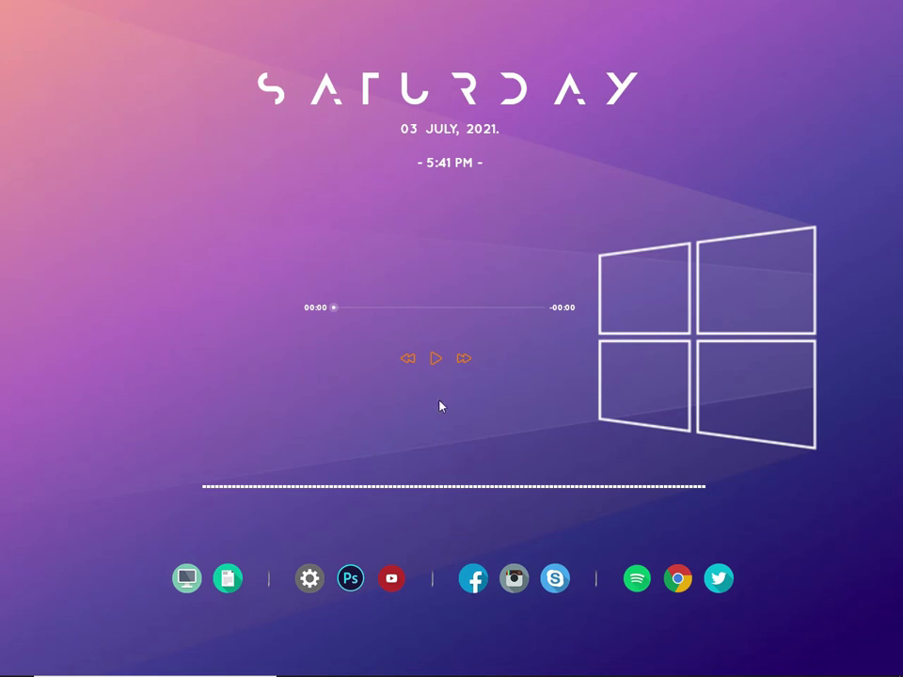
{"action": "left_click_drag", "start_coordinate": [430, 359], "coordinate": [449, 364]}
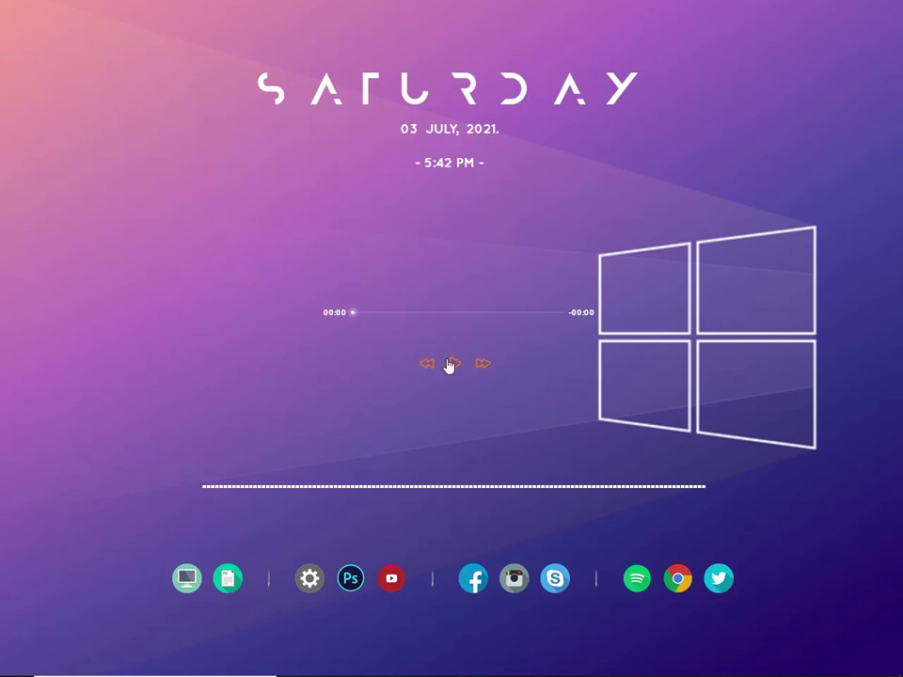
- Switch to Groove Music with the track "Jarico - Landscape" playing and minimize its window
{"action": "mouse_move", "coordinate": [434, 674]}
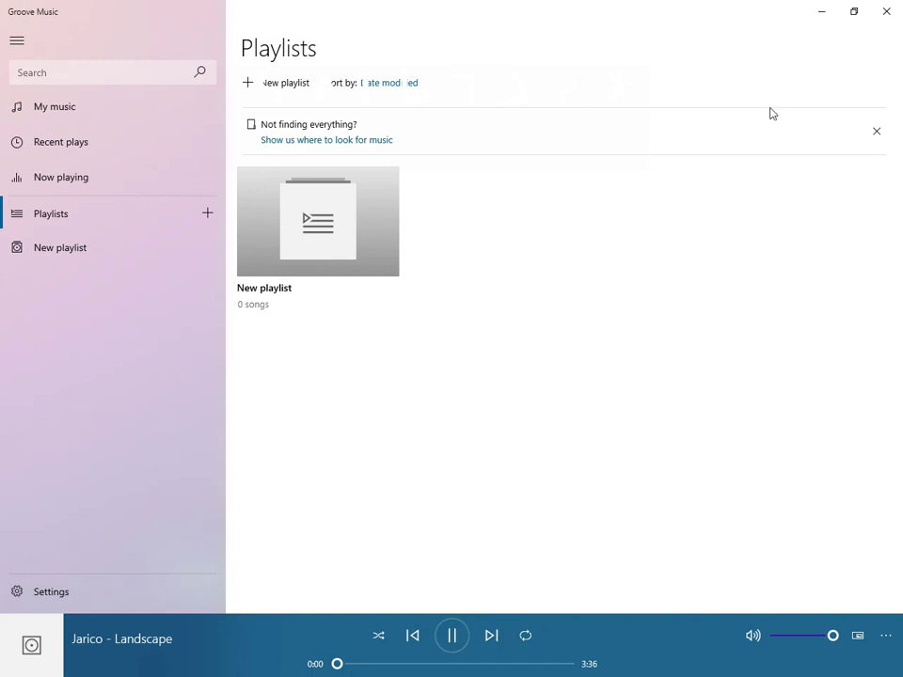
{"action": "left_click", "coordinate": [809, 16]}
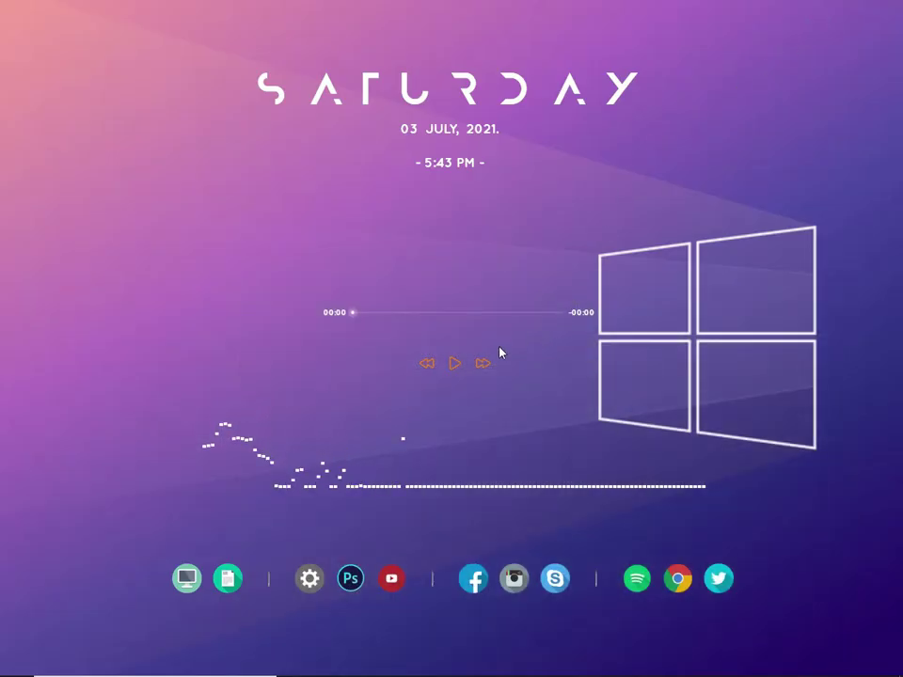